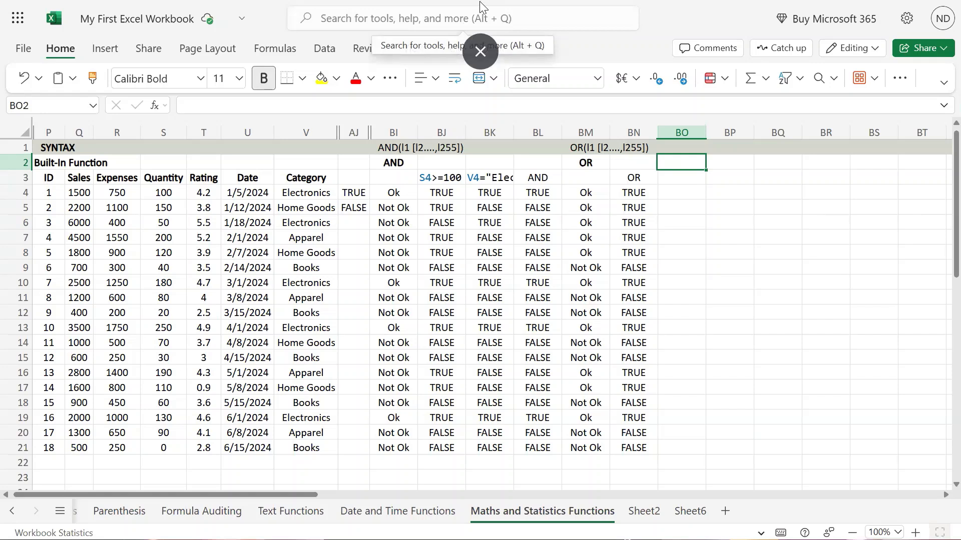
# Enter the heading XOR in cell BO2, beside the OR section
pyautogui.click(398, 180)
pyautogui.click(578, 165)
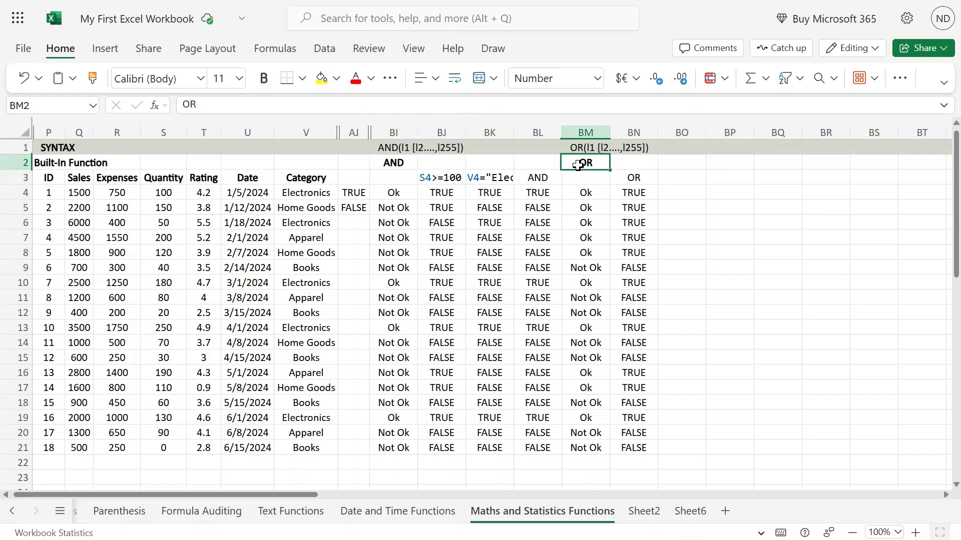
pyautogui.click(684, 161)
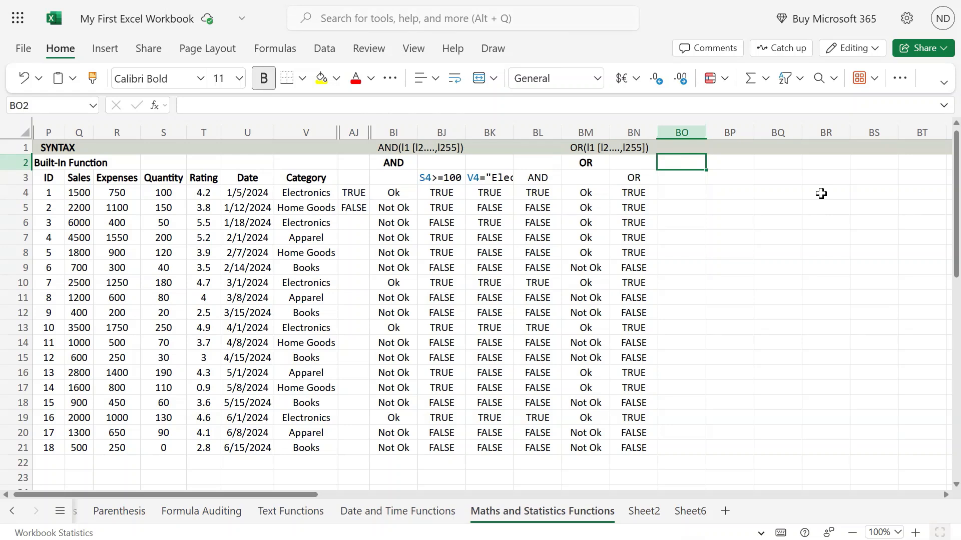
pyautogui.write('XOR')
pyautogui.press('Return')
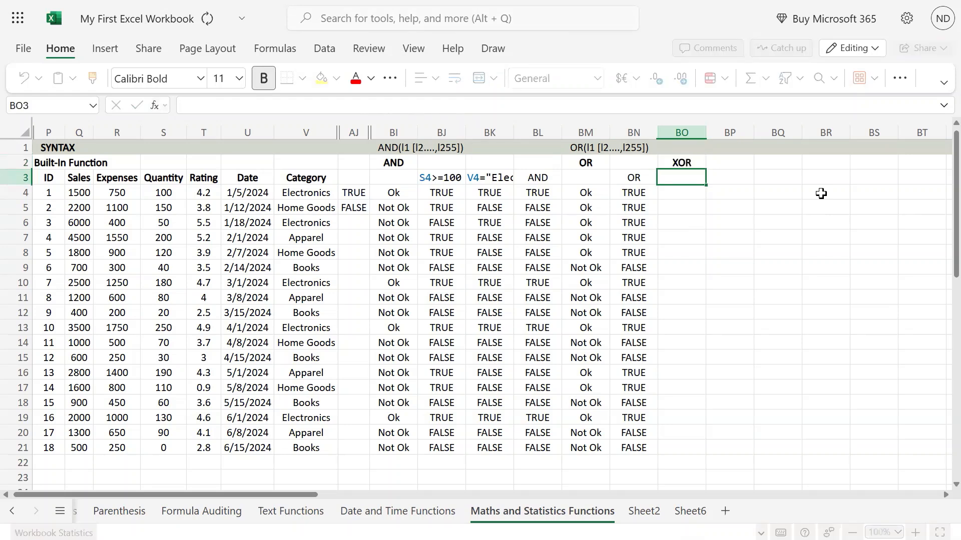
# Copy the OR syntax text from BM1 into cell BO1, above the XOR heading
pyautogui.press('Up')
pyautogui.press('Up')
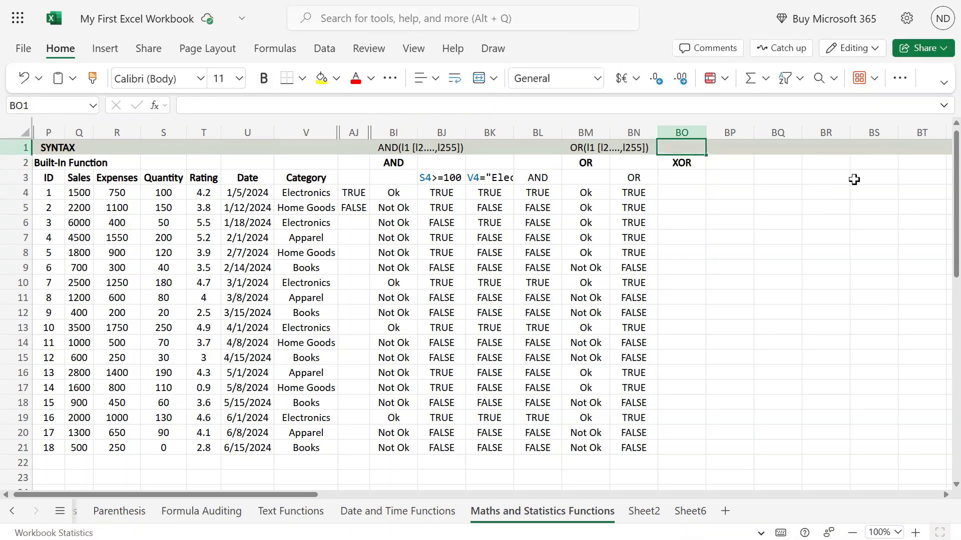
pyautogui.moveTo(480, 1)
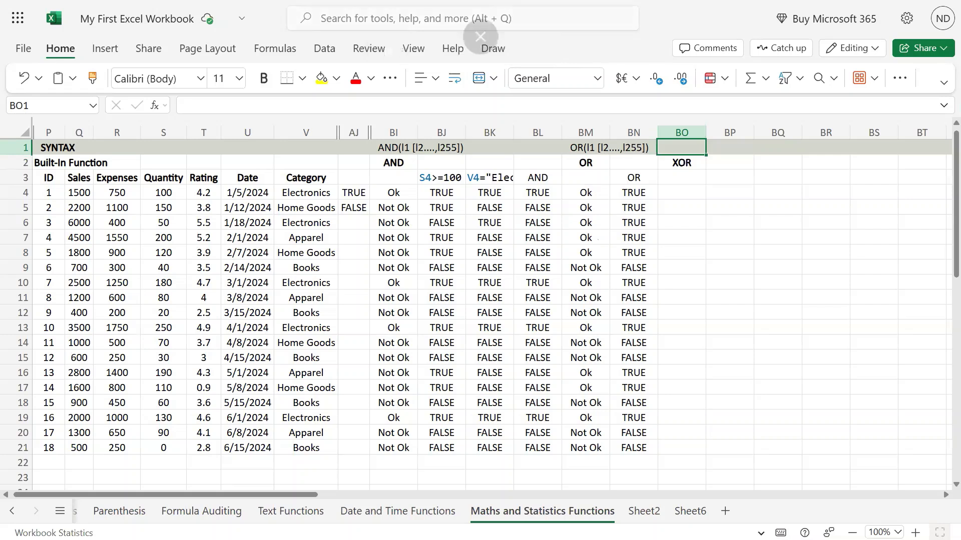
pyautogui.doubleClick(593, 146)
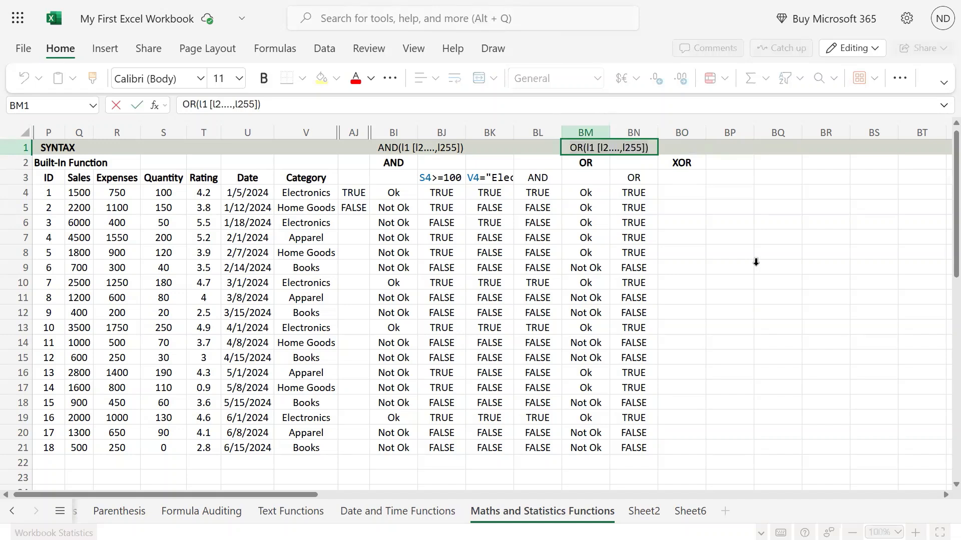
pyautogui.press('Return')
pyautogui.press('Up')
pyautogui.press('Right')
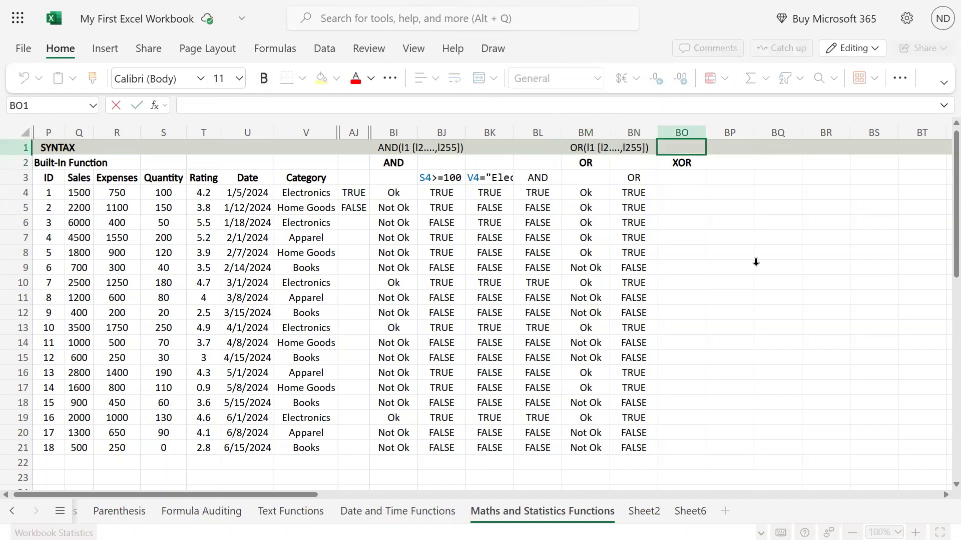
pyautogui.write('OR(I1 [I2....,I255])')
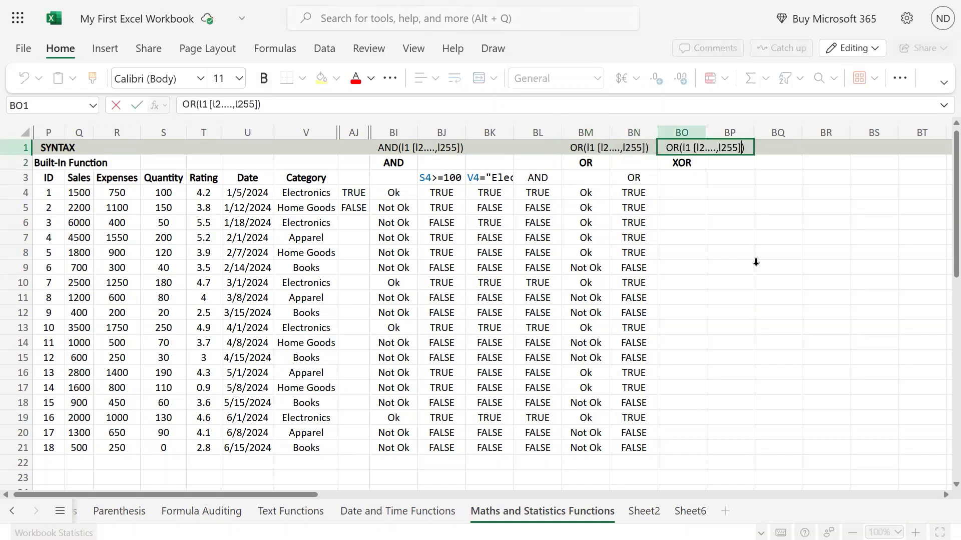
# Change the function name in BO1's syntax text to XOR by adding an X in front of OR
pyautogui.press('Left')
pyautogui.press('Left')
pyautogui.write('X')
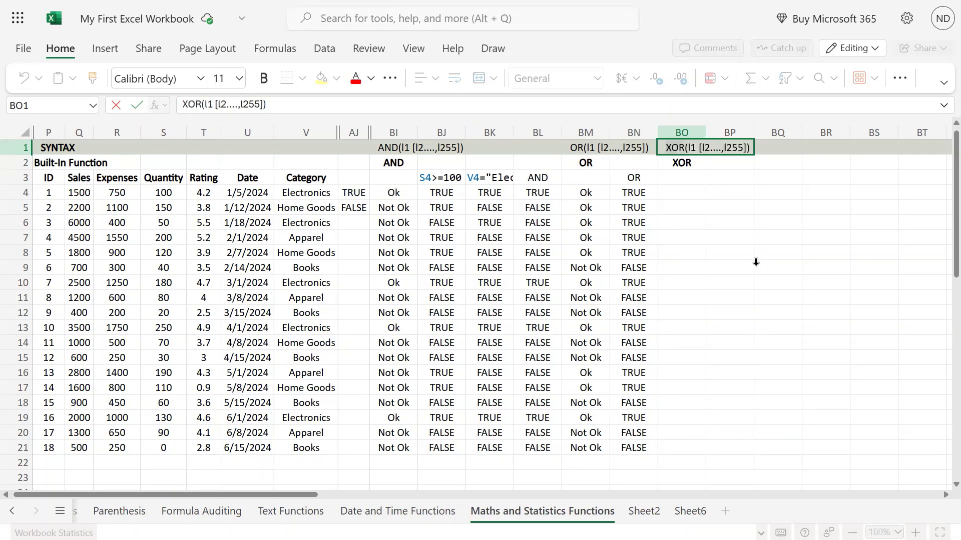
pyautogui.press('Right')
pyautogui.press('Right')
pyautogui.press('Right')
pyautogui.press('Right')
pyautogui.press('Right')
pyautogui.press('Right')
pyautogui.press('Right')
pyautogui.press('Right')
pyautogui.press('Return')
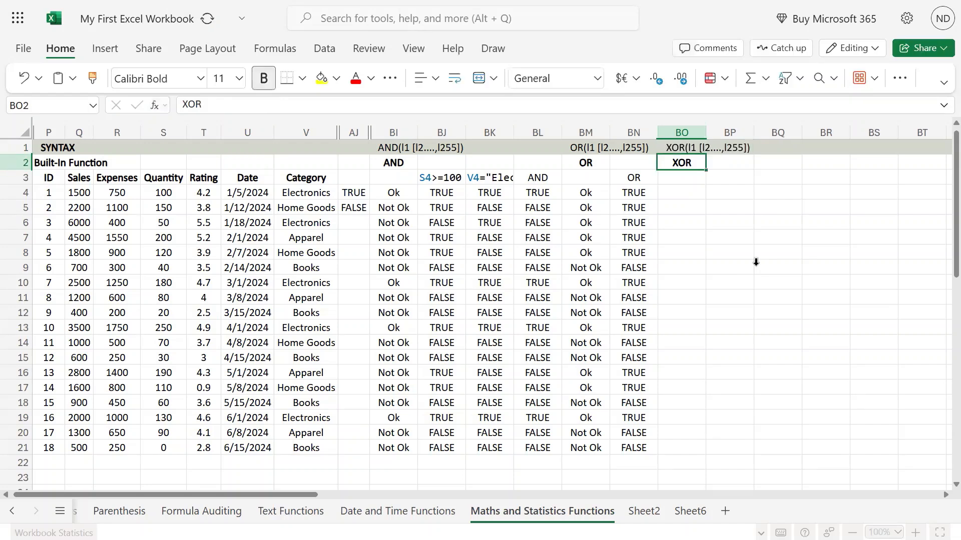
# Enter the formula =V4="Electronics" in BO4 to test the first record's category
pyautogui.press('Up')
pyautogui.press('Down')
pyautogui.press('Down')
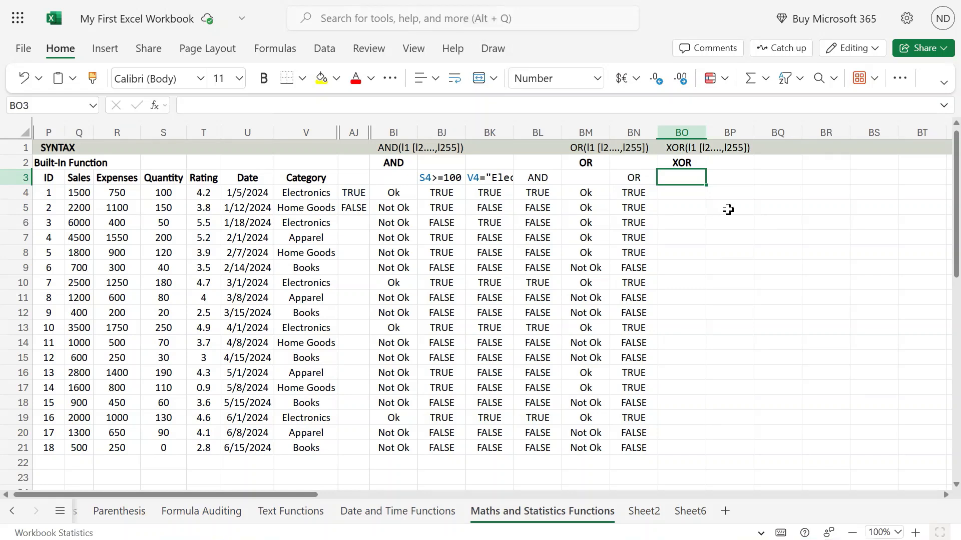
pyautogui.press('Down')
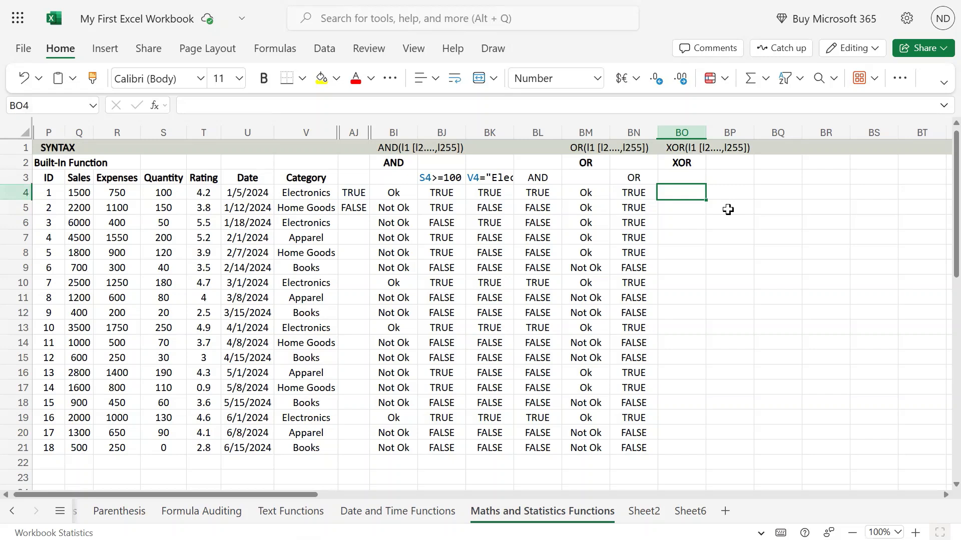
pyautogui.press('Up')
pyautogui.press('Down')
pyautogui.press('Up')
pyautogui.press('Down')
pyautogui.press('Up')
pyautogui.press('Down')
pyautogui.write('=')
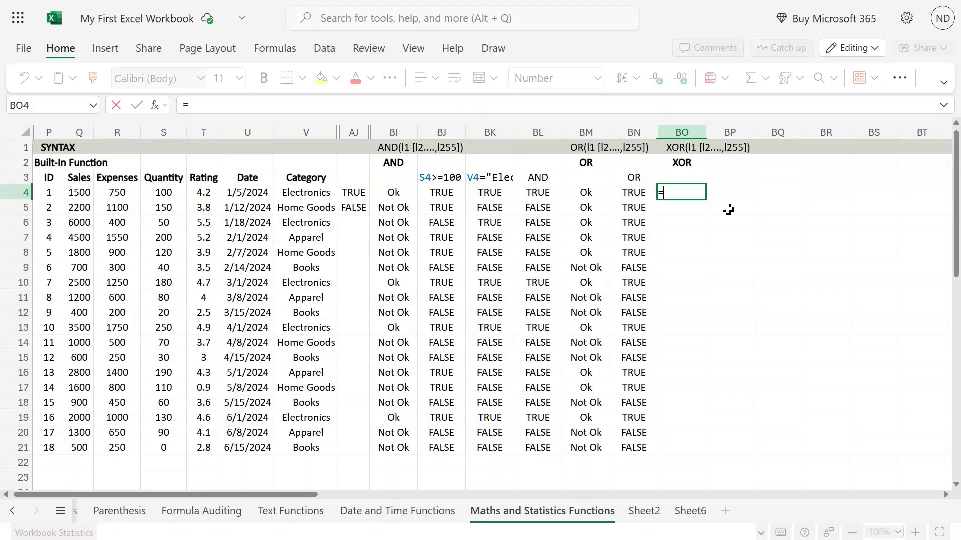
pyautogui.press('Left')
pyautogui.press('Left')
pyautogui.press('Left')
pyautogui.press('Left')
pyautogui.press('Left')
pyautogui.press('Left')
pyautogui.press('Left')
pyautogui.press('Left')
pyautogui.press('Left')
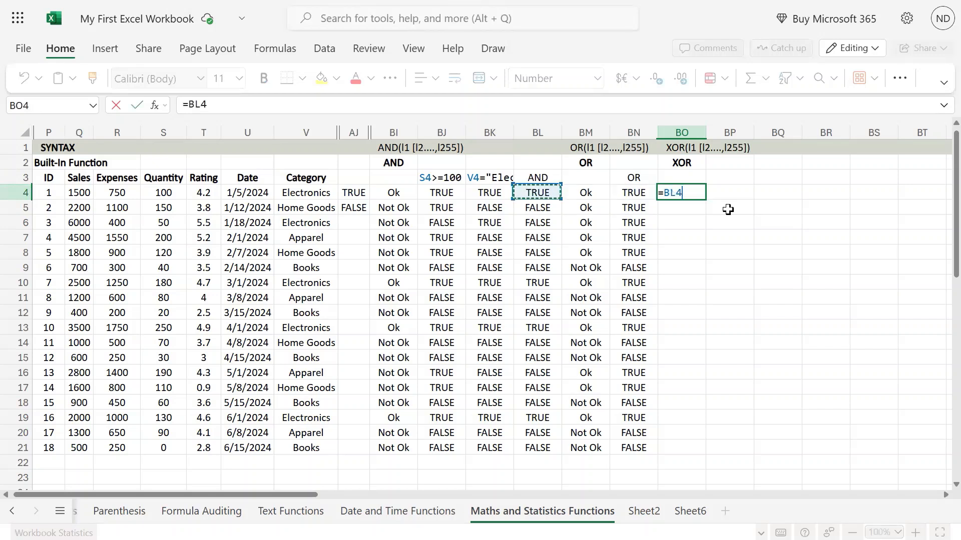
pyautogui.press('Right')
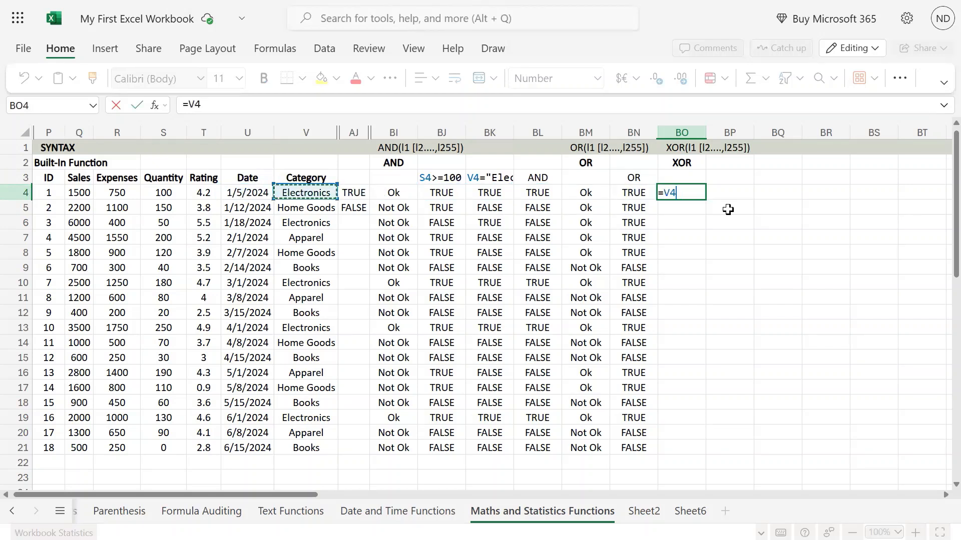
pyautogui.write('="Electronics')
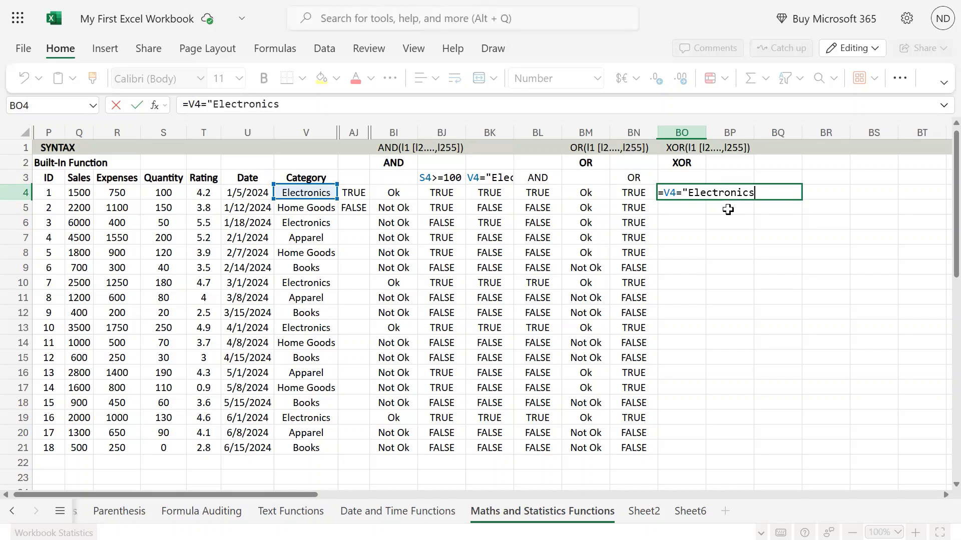
pyautogui.write('")')
pyautogui.press('BackSpace')
pyautogui.press('Return')
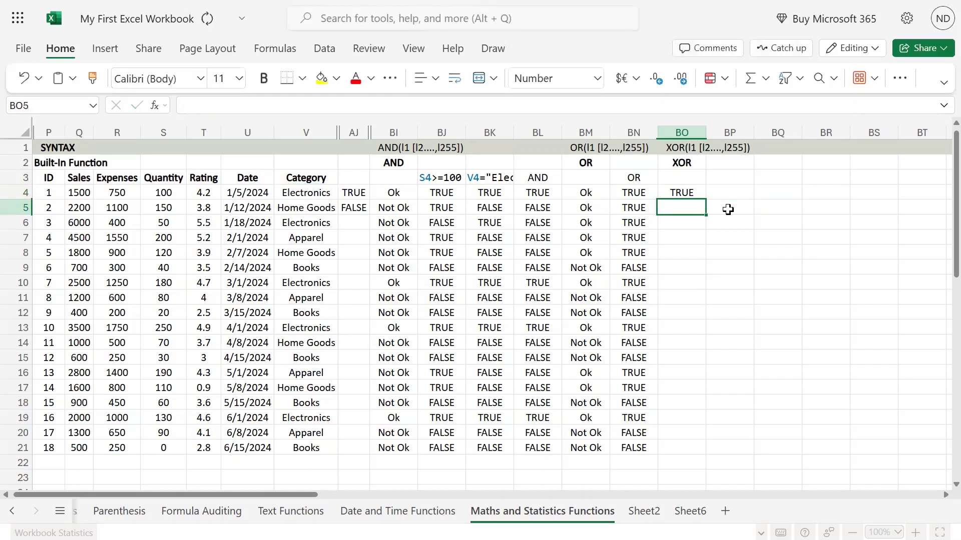
# Copy the category test formula from BO4 into BO5
pyautogui.press('Up')
pyautogui.press('Left')
pyautogui.press('Left')
pyautogui.press('Left')
pyautogui.press('Right')
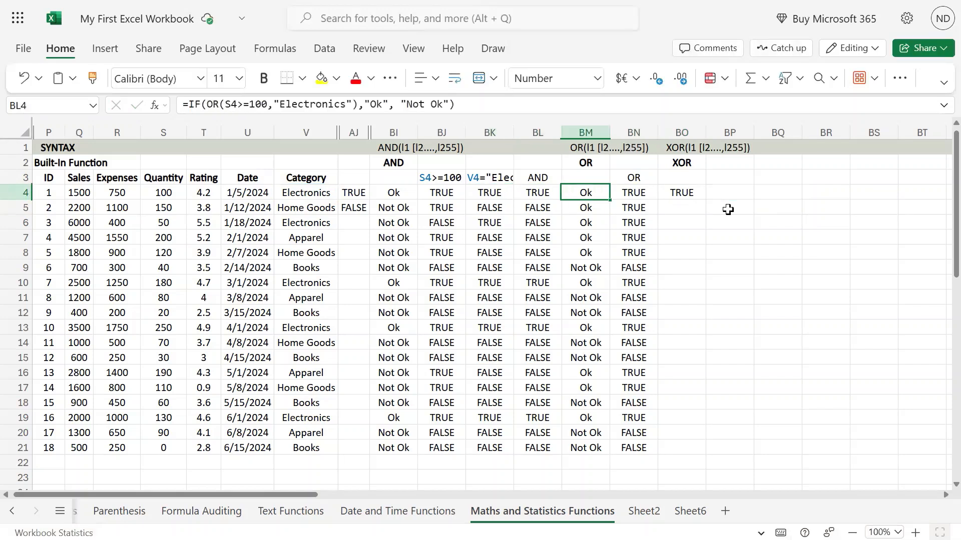
pyautogui.press('Right')
pyautogui.press('Right')
pyautogui.press('F2')
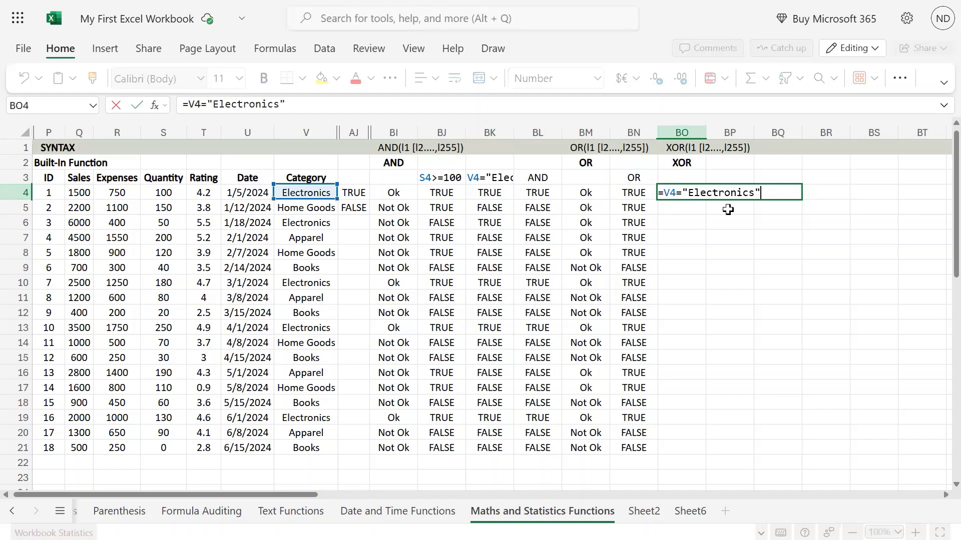
pyautogui.press('Escape')
pyautogui.hotkey('ctrl', 'c')
pyautogui.press('Down')
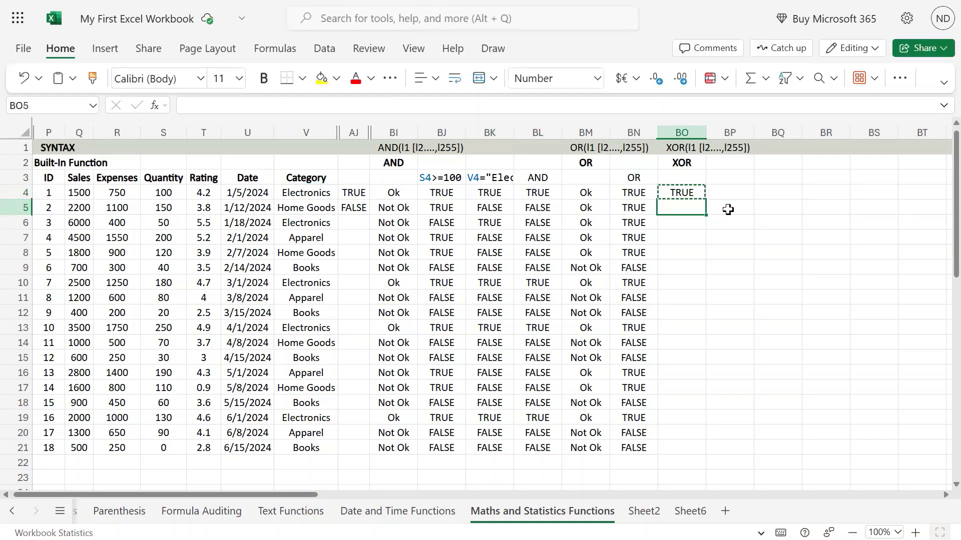
pyautogui.hotkey('ctrl', 'v')
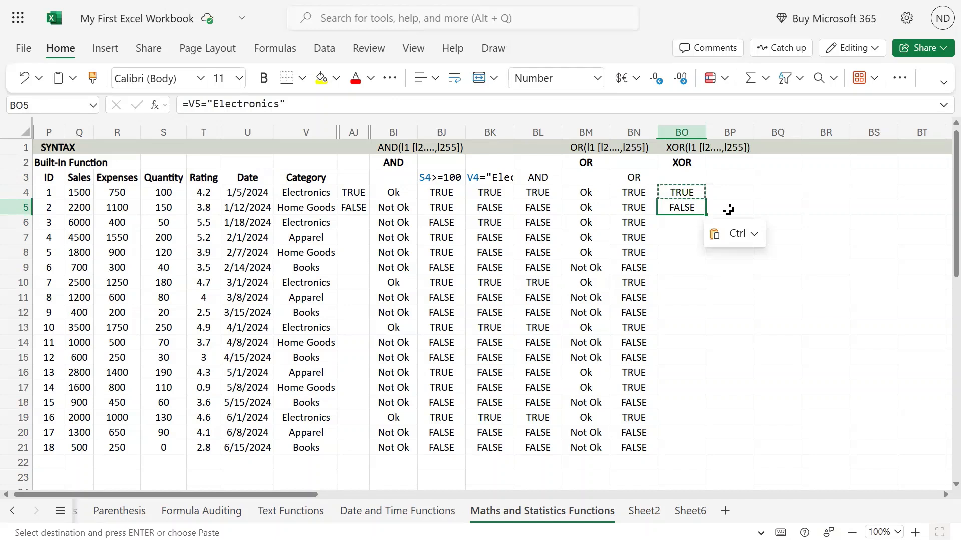
# Enter the formula =S4>=100 in BP4 to test the first record's quantity
pyautogui.press('Up')
pyautogui.press('Right')
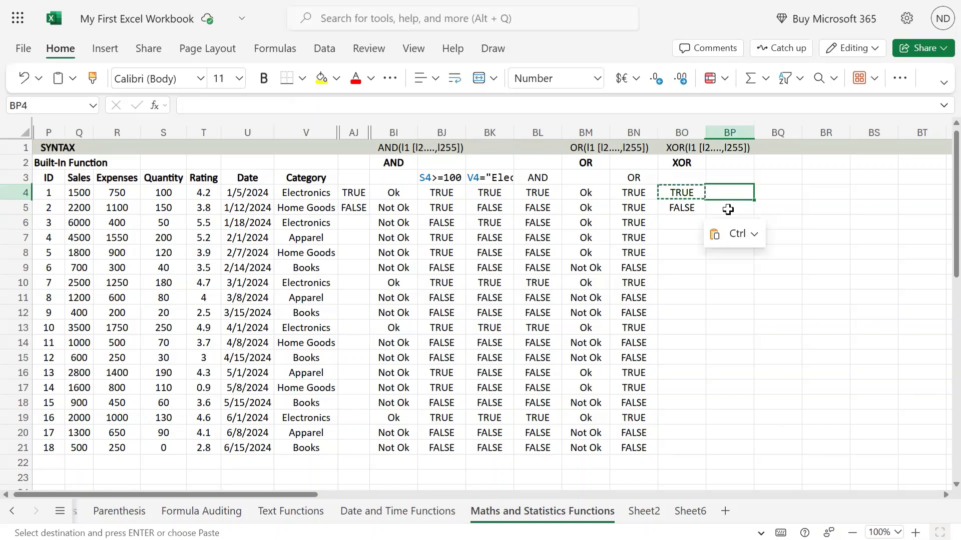
pyautogui.write('=')
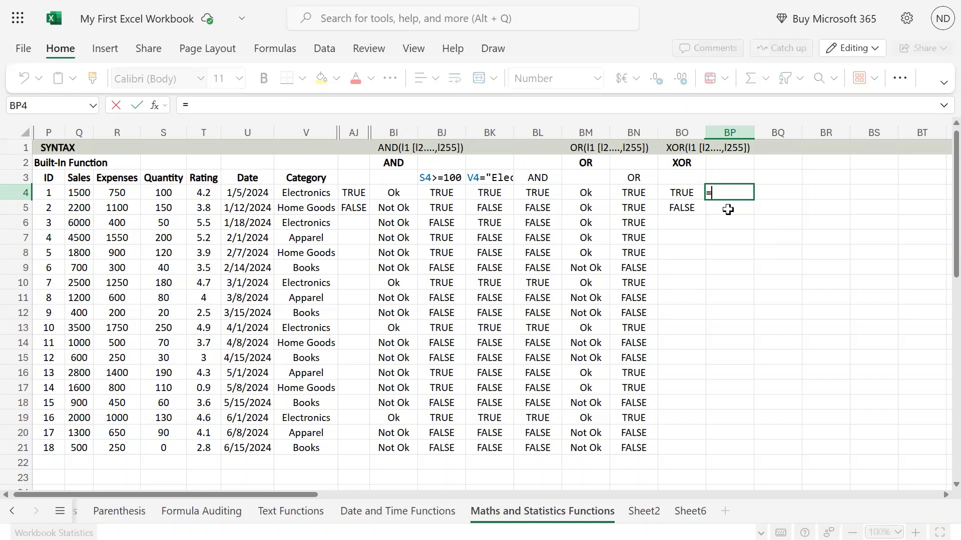
pyautogui.press('Left')
pyautogui.press('Left')
pyautogui.press('Left')
pyautogui.press('Left')
pyautogui.press('Left')
pyautogui.press('Left')
pyautogui.press('Left')
pyautogui.press('Left')
pyautogui.press('Left')
pyautogui.press('Left')
pyautogui.press('Left')
pyautogui.press('Left')
pyautogui.press('Left')
pyautogui.press('Left')
pyautogui.press('Right')
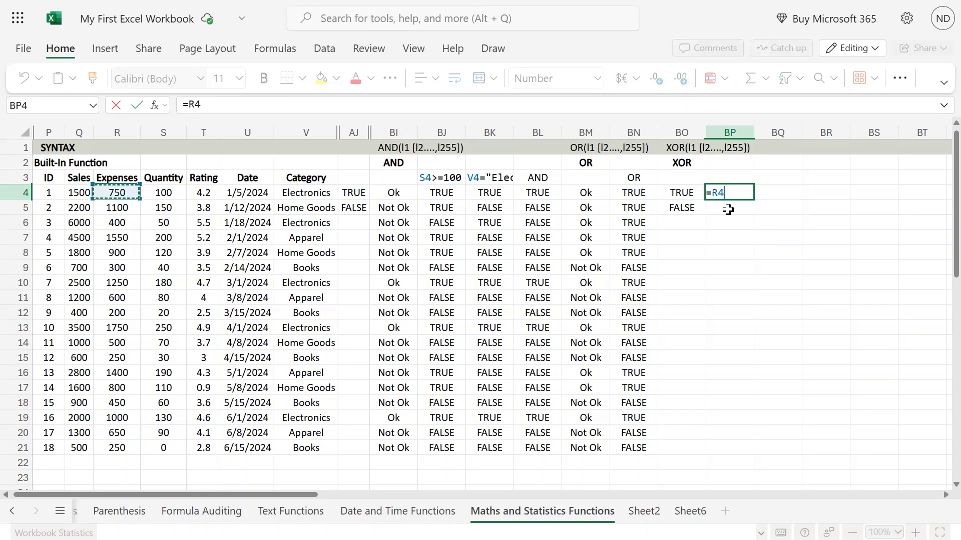
pyautogui.press('Right')
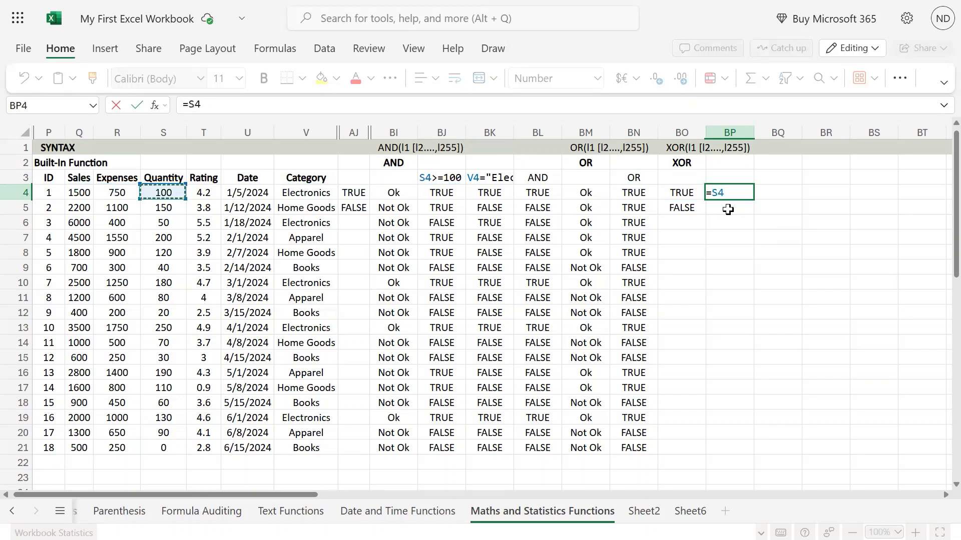
pyautogui.write('>=100')
pyautogui.press('Return')
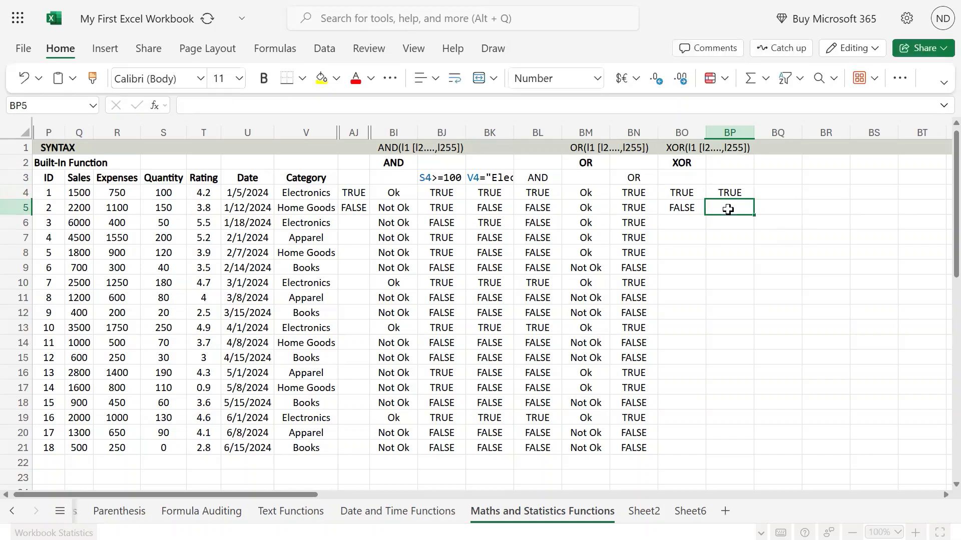
# Copy the quantity test formula from BP4 down to BP5 and BP6
pyautogui.press('Up')
pyautogui.hotkey('ctrl', 'c')
pyautogui.press('Down')
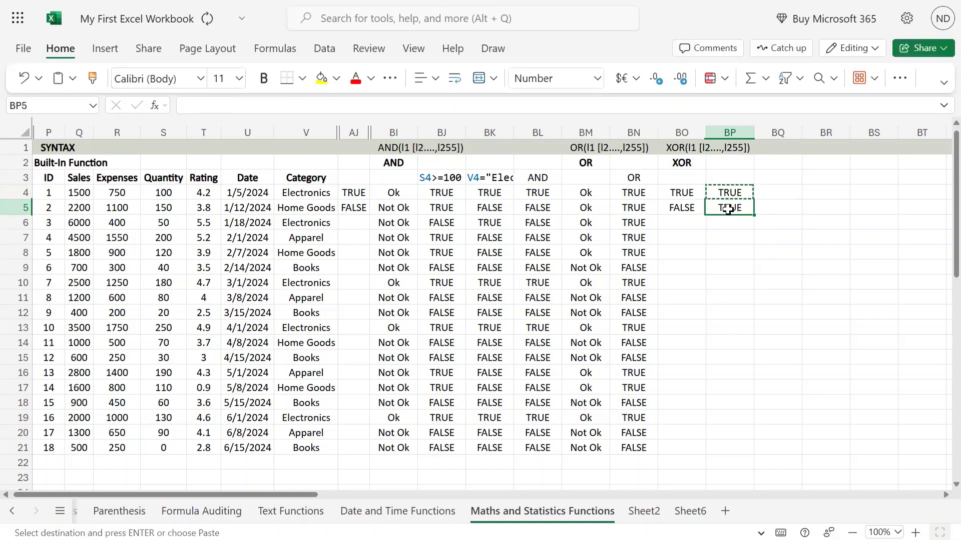
pyautogui.hotkey('ctrl', 'v')
pyautogui.hotkey('ctrl', 'c')
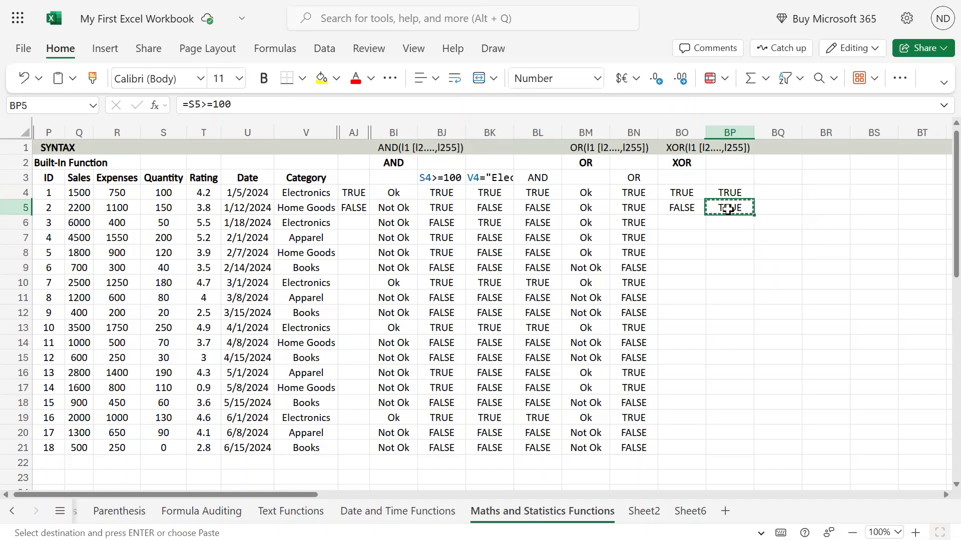
pyautogui.press('Down')
pyautogui.hotkey('ctrl', 'v')
pyautogui.press('F2')
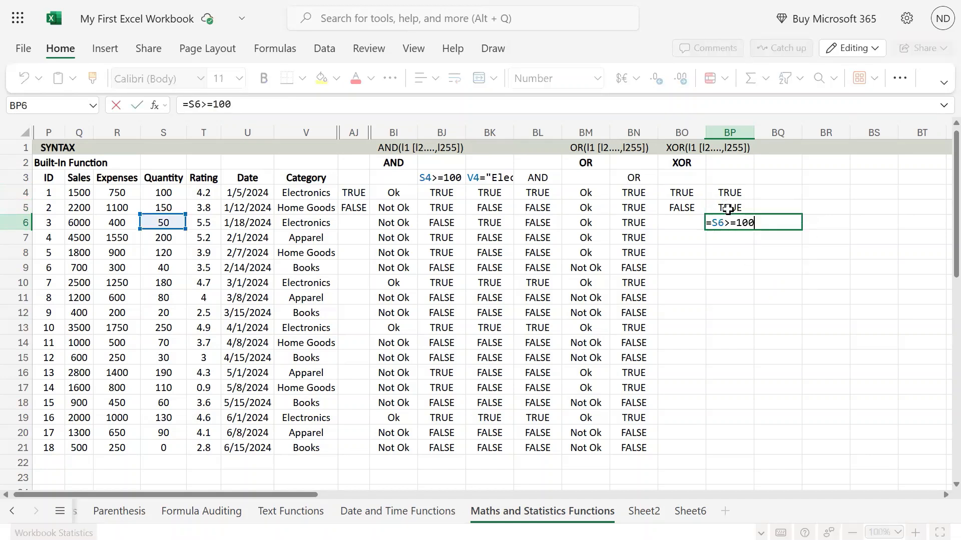
pyautogui.press('Return')
# Copy the category test formula from BO5 into BO6
pyautogui.press('Up')
pyautogui.press('Up')
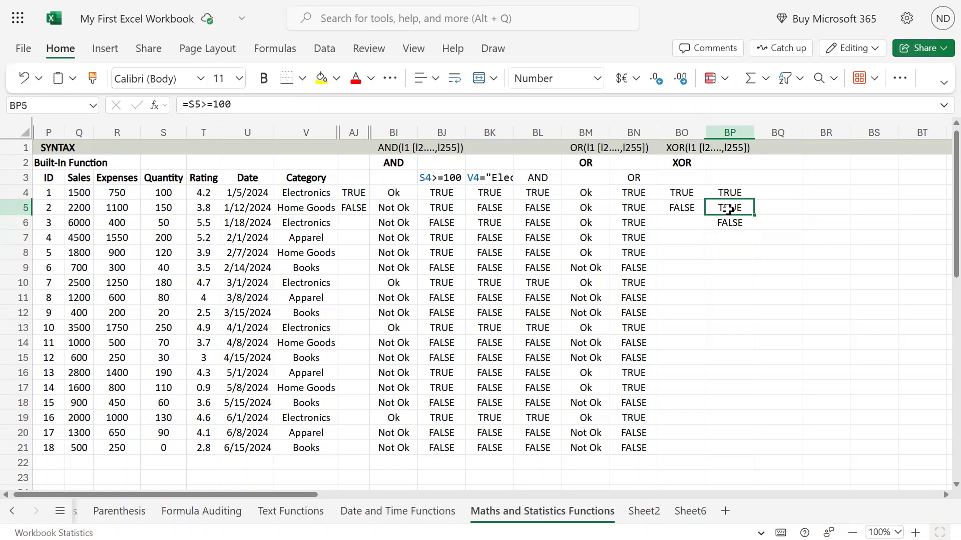
pyautogui.press('Left')
pyautogui.hotkey('ctrl', 'c')
pyautogui.press('Down')
pyautogui.hotkey('ctrl', 'v')
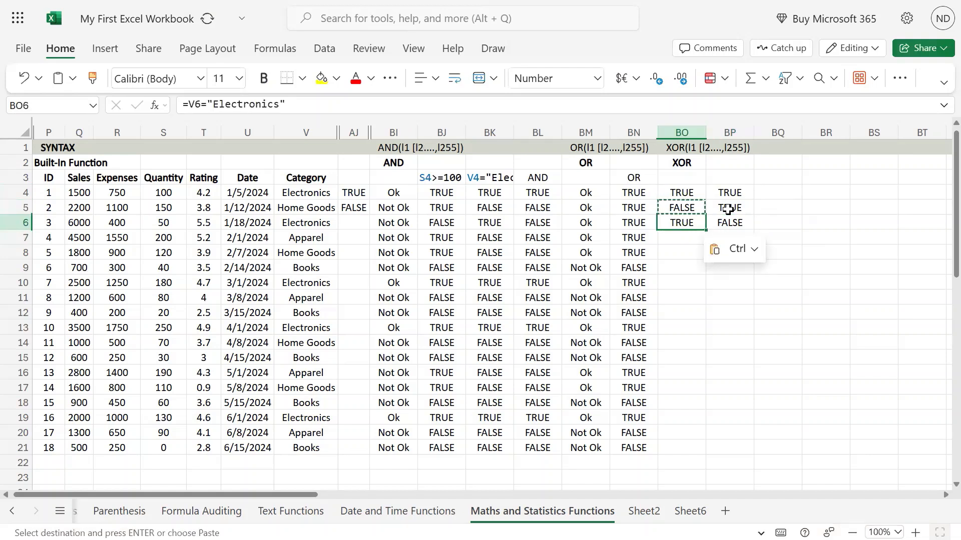
# Inspect the category test formulas in BO4, BO5 and BO6 and the category cells they reference
pyautogui.press('Up')
pyautogui.press('Up')
pyautogui.press('F2')
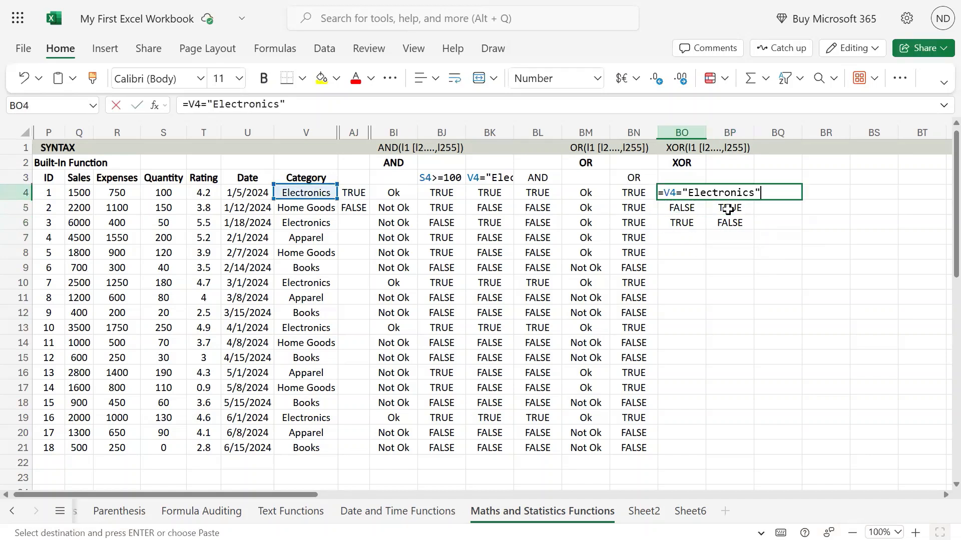
pyautogui.press('Escape')
pyautogui.press('Down')
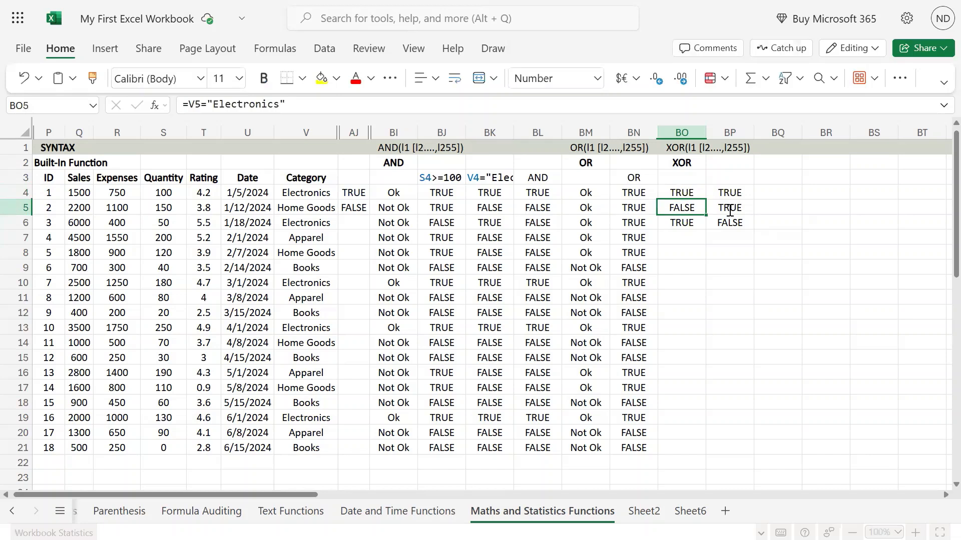
pyautogui.press('F2')
pyautogui.press('Escape')
pyautogui.press('Down')
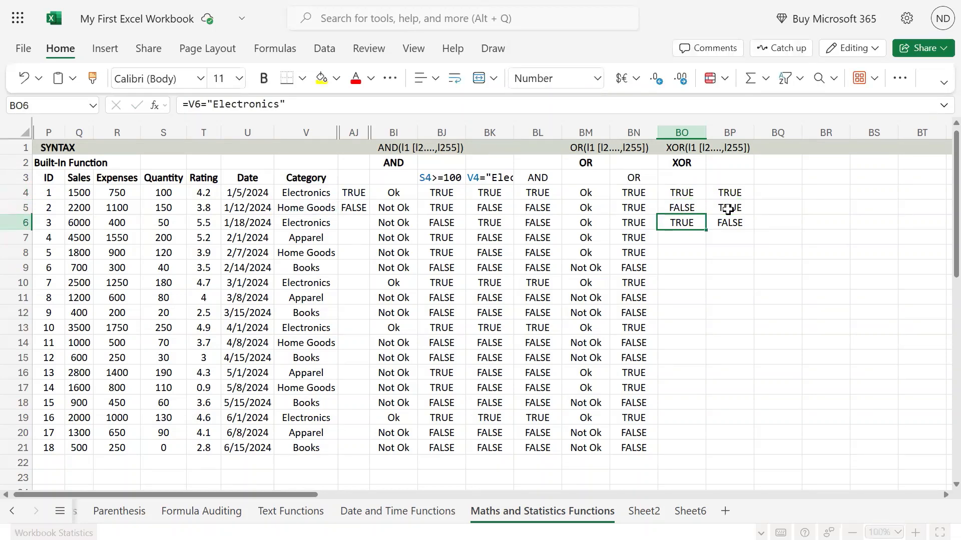
pyautogui.press('F2')
pyautogui.press('Escape')
# Inspect the quantity test formulas in BP4, BP5 and BP6 and the quantity cells they reference
pyautogui.press('Up')
pyautogui.press('Up')
pyautogui.press('Right')
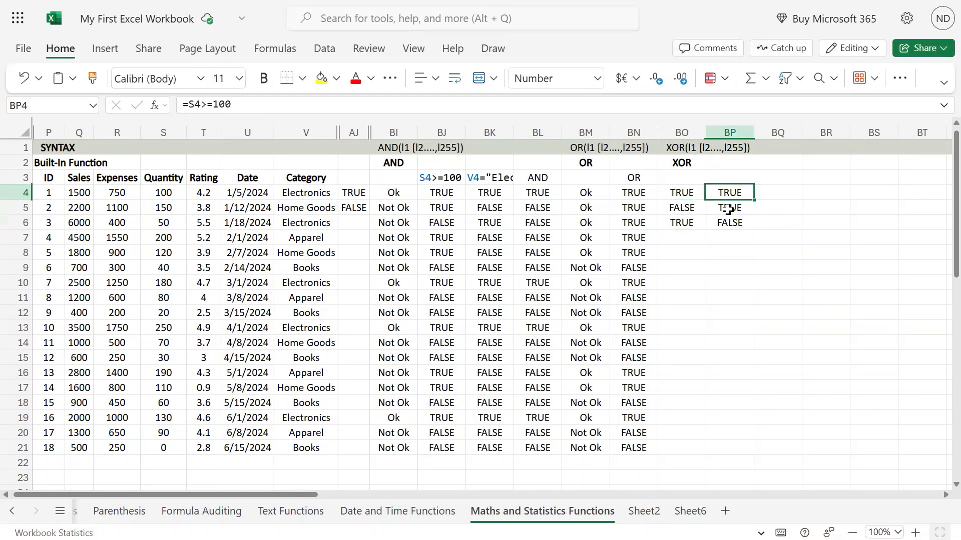
pyautogui.press('F2')
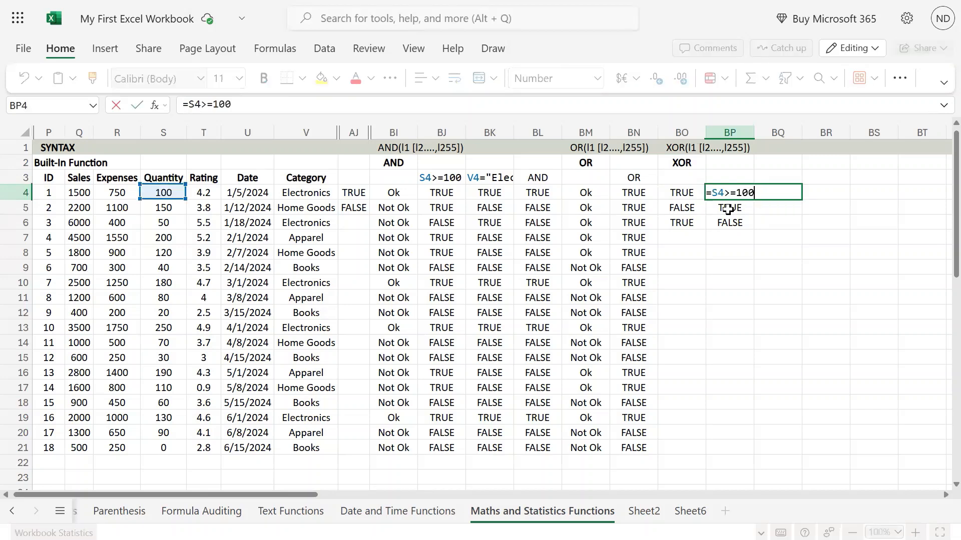
pyautogui.press('Escape')
pyautogui.press('Down')
pyautogui.press('F2')
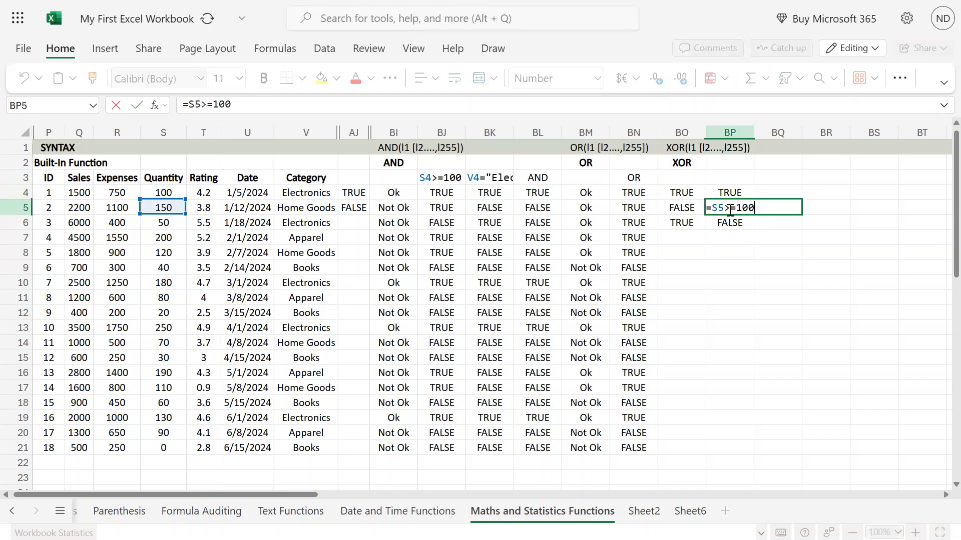
pyautogui.press('Escape')
pyautogui.press('Down')
pyautogui.press('F2')
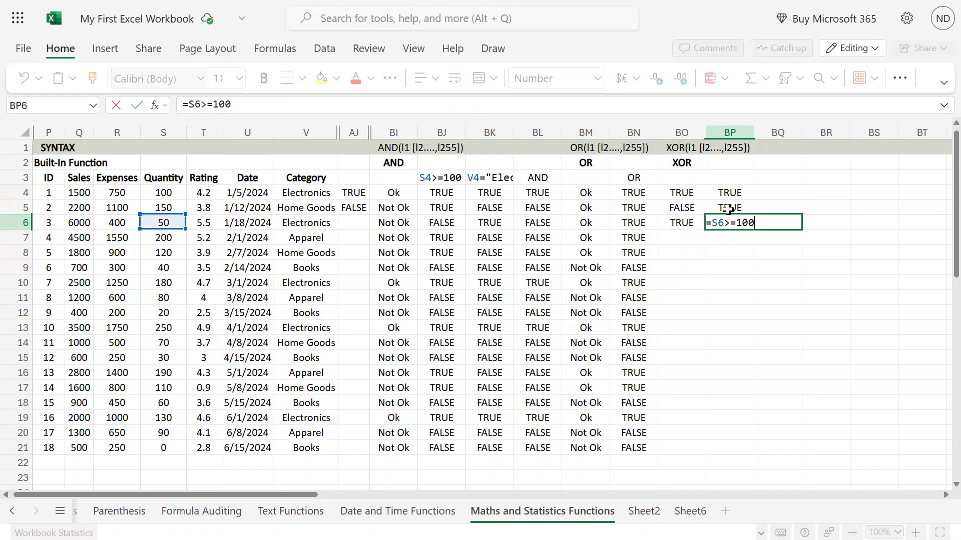
pyautogui.press('Escape')
# Copy the category and quantity test formulas from BO6:BP6 into BO9:BP9
pyautogui.press('Left')
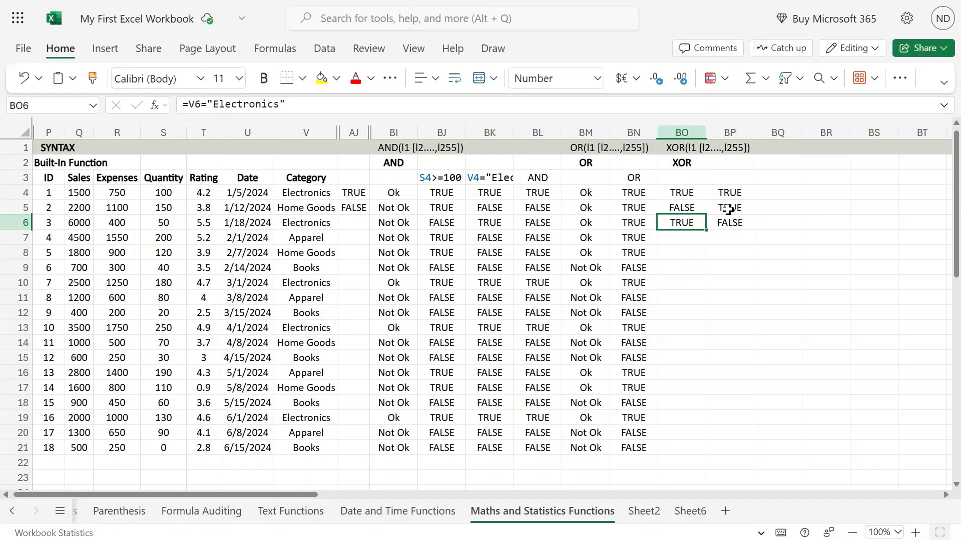
pyautogui.press('Down')
pyautogui.press('Down')
pyautogui.press('Up')
pyautogui.press('Up')
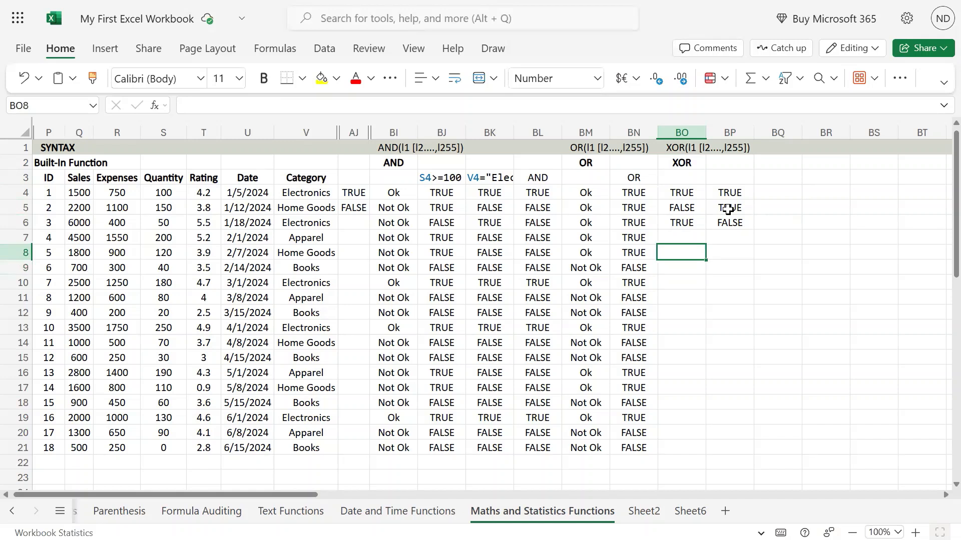
pyautogui.hotkey('shift', 'Right')
pyautogui.hotkey('ctrl', 'c')
pyautogui.press('Down')
pyautogui.press('Down')
pyautogui.press('Down')
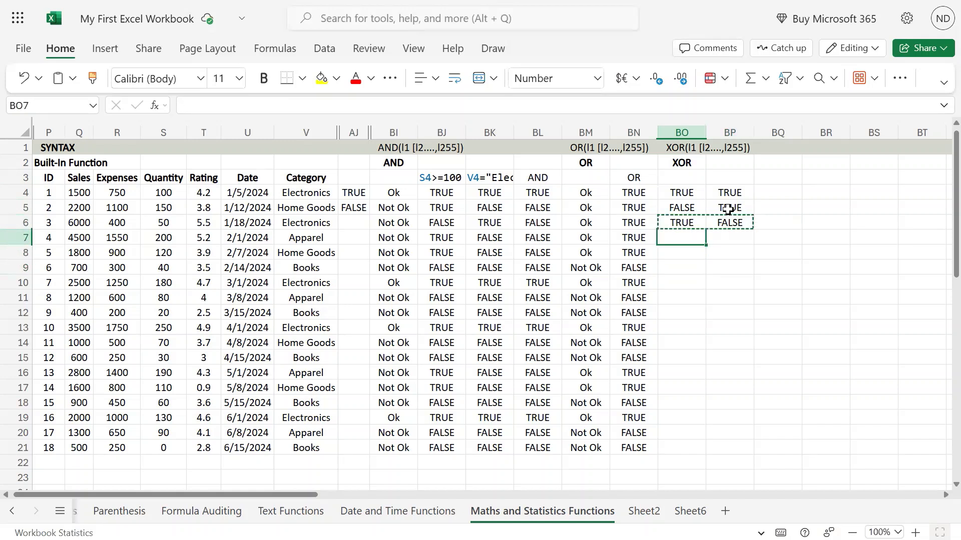
pyautogui.hotkey('ctrl', 'v')
# Review the sixth record's existing logical tests, checking the formulas in BO9 and BP9 and the cells they reference
pyautogui.press('Left')
pyautogui.press('Left')
pyautogui.press('Left')
pyautogui.press('Left')
pyautogui.press('Left')
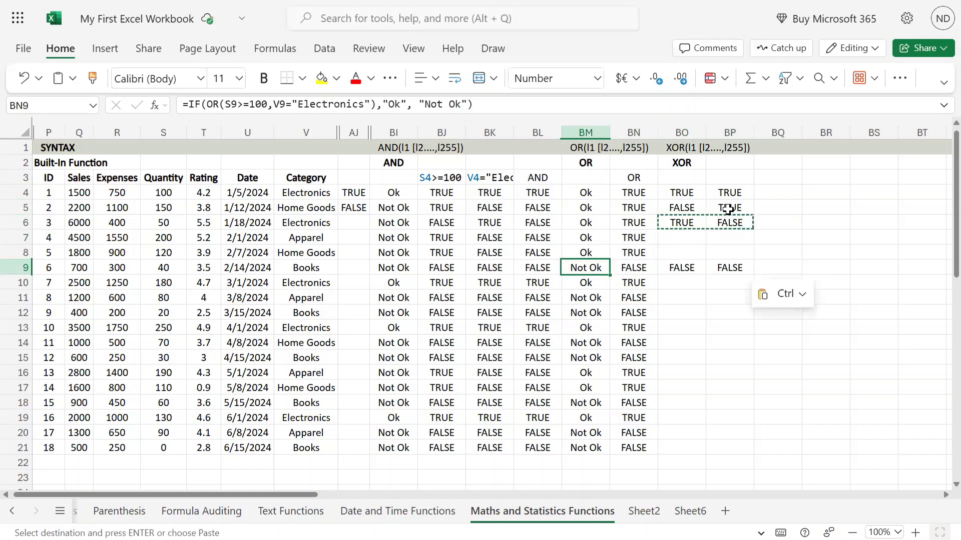
pyautogui.press('Left')
pyautogui.press('Left')
pyautogui.press('Left')
pyautogui.press('Right')
pyautogui.press('Right')
pyautogui.press('Right')
pyautogui.press('Right')
pyautogui.press('Right')
pyautogui.press('Right')
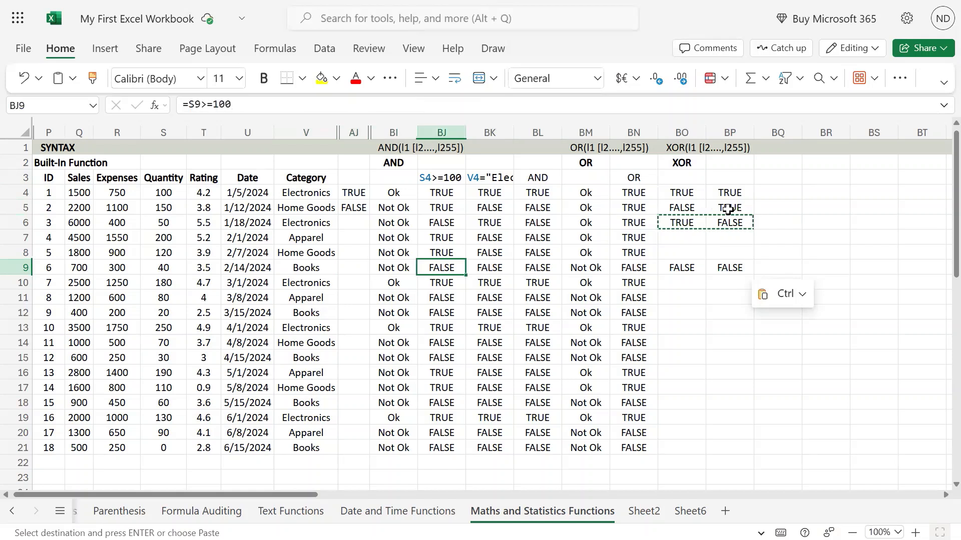
pyautogui.press('Right')
pyautogui.press('Right')
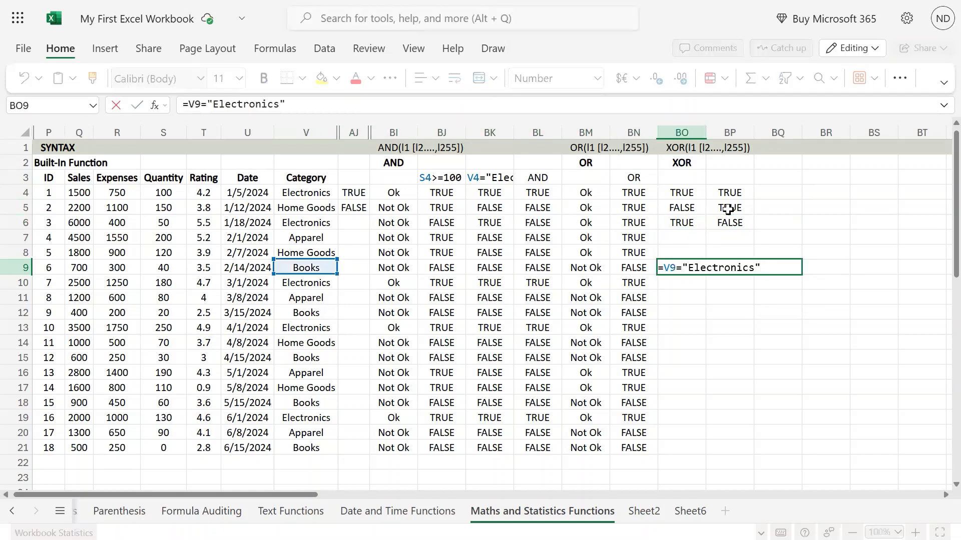
pyautogui.press('Tab')
pyautogui.press('F2')
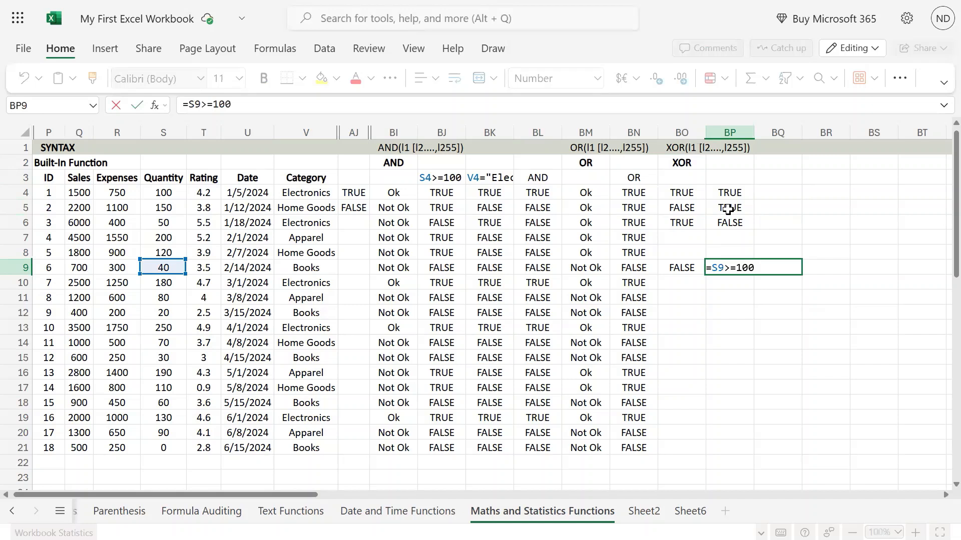
pyautogui.press('Return')
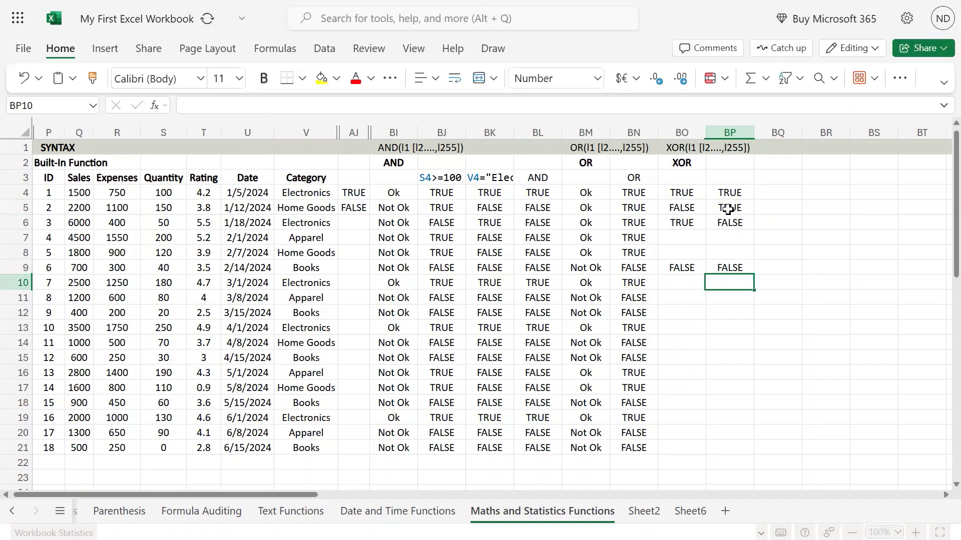
# Enter the formula =OR(BO4,BP4) in BQ4 to combine the first record's category and quantity tests
pyautogui.press('Up')
pyautogui.press('Up')
pyautogui.press('Up')
pyautogui.press('Up')
pyautogui.press('Up')
pyautogui.press('Up')
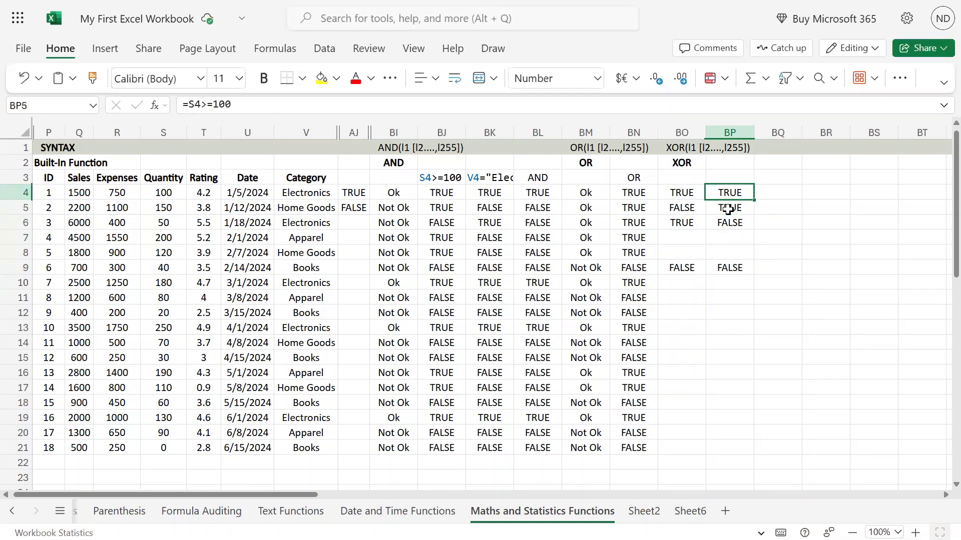
pyautogui.press('Right')
pyautogui.press('Right')
pyautogui.press('Left')
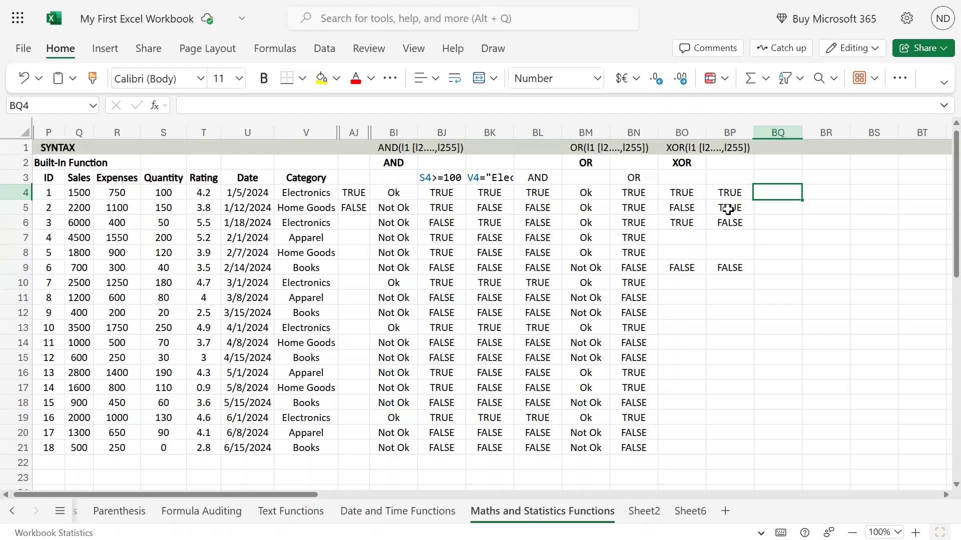
pyautogui.write('=')
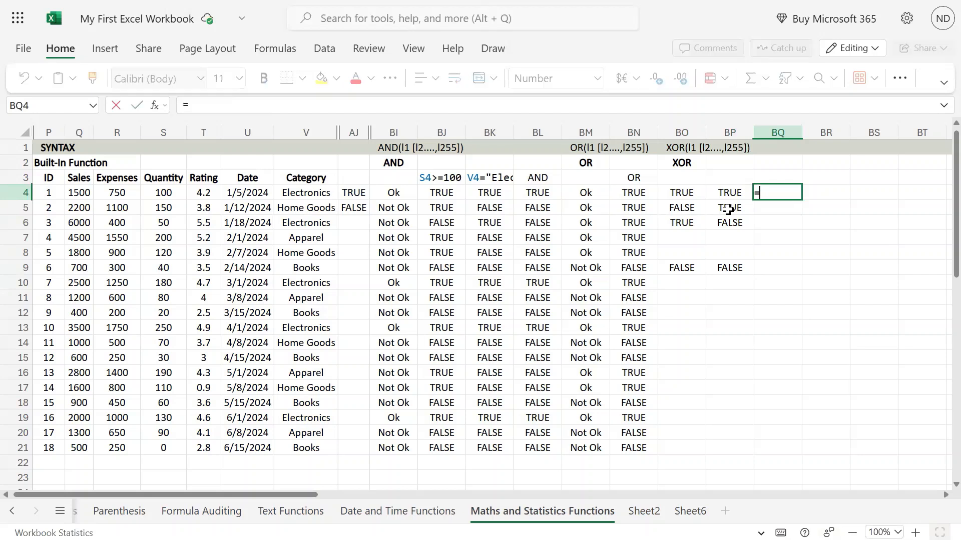
pyautogui.write('or(')
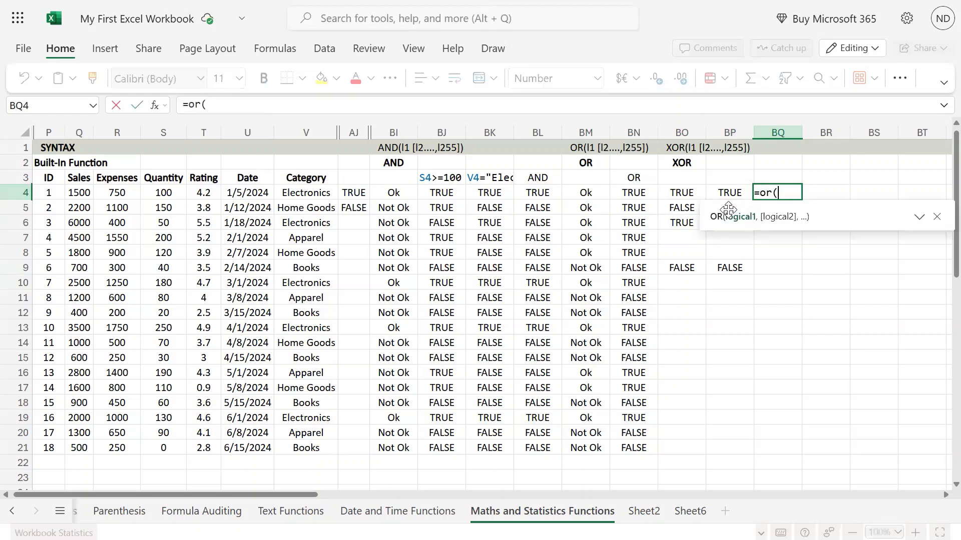
pyautogui.press('Left')
pyautogui.press('Left')
pyautogui.write(',')
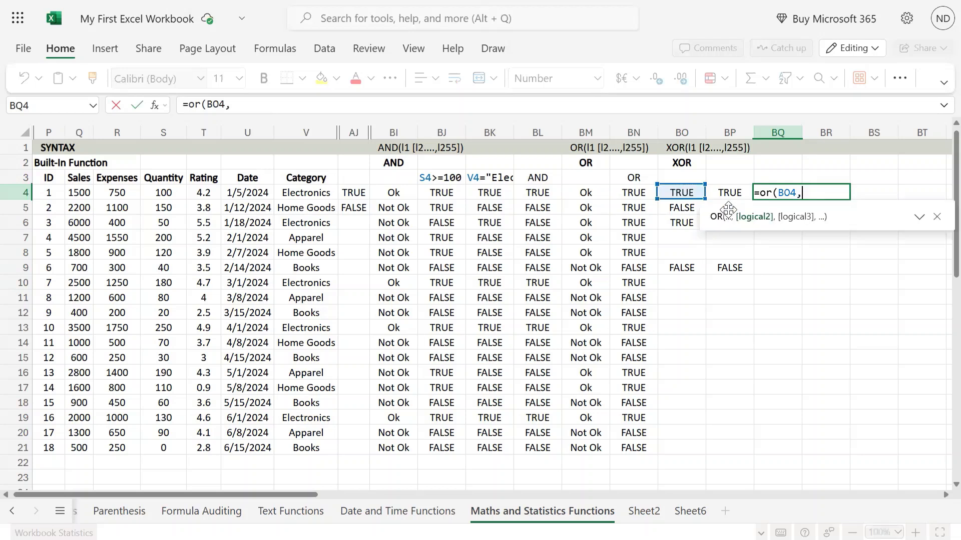
pyautogui.press('Left')
pyautogui.press('Return')
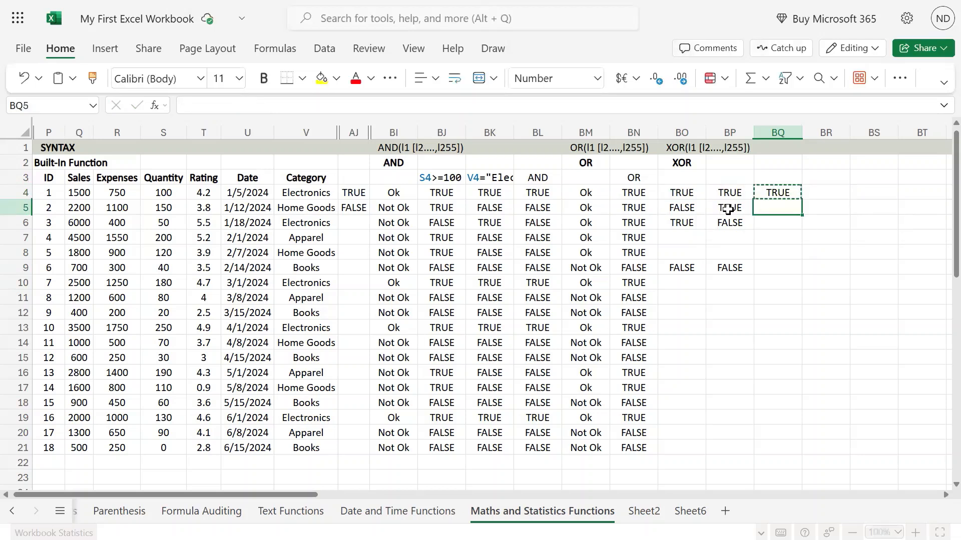
# Copy the OR formula from BQ4 down to BQ5 and BQ6
pyautogui.hotkey('ctrl', 'v')
pyautogui.press('Down')
pyautogui.hotkey('ctrl', 'v')
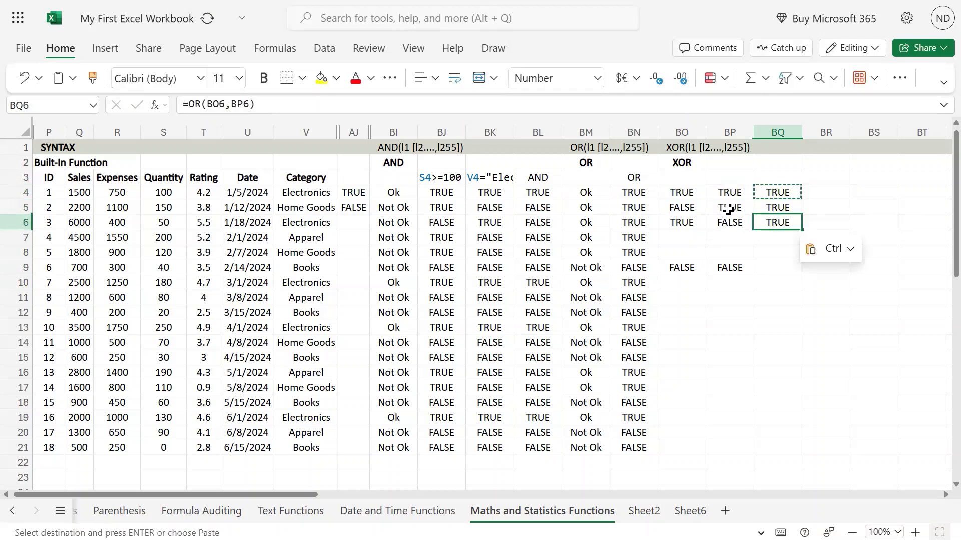
# Review the test results in rows 4 to 6 and inspect the OR formula in BQ4 with its referenced cells
pyautogui.press('Down')
pyautogui.press('Down')
pyautogui.press('Down')
pyautogui.press('Down')
pyautogui.press('Up')
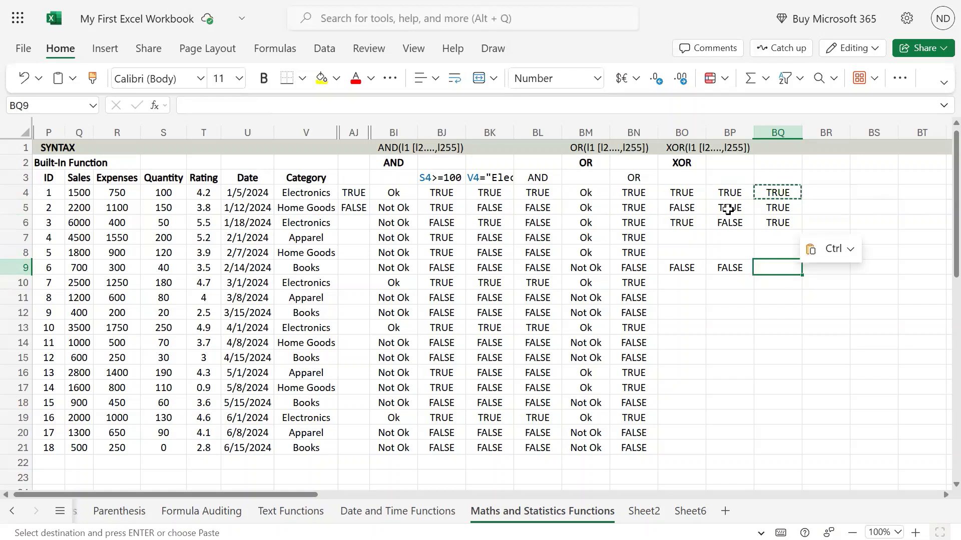
pyautogui.press('Up')
pyautogui.press('Up')
pyautogui.press('Up')
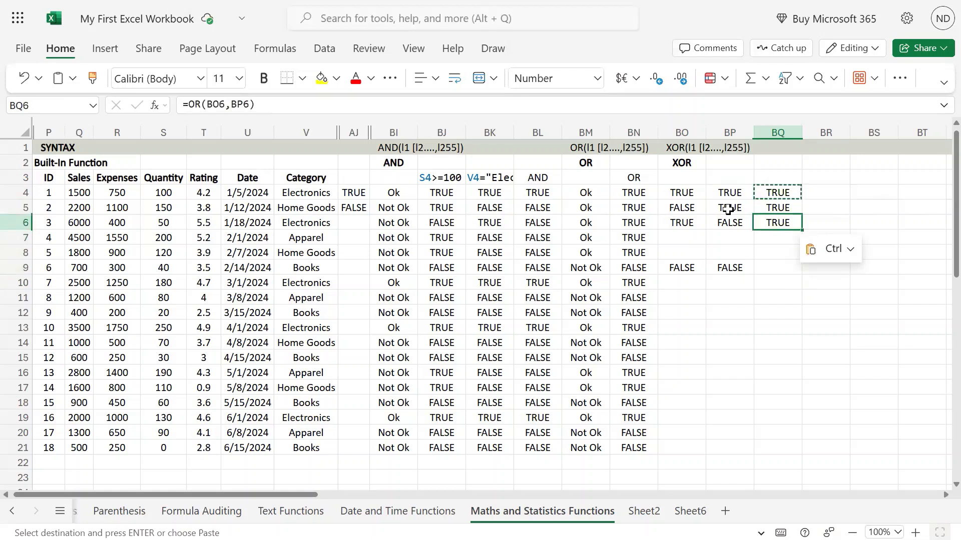
pyautogui.press('Left')
pyautogui.press('Left')
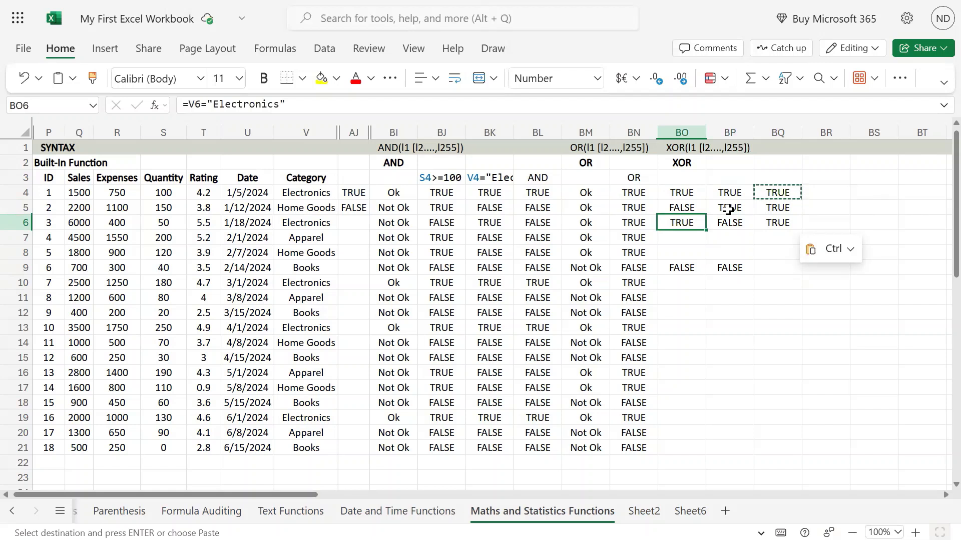
pyautogui.press('Up')
pyautogui.press('Up')
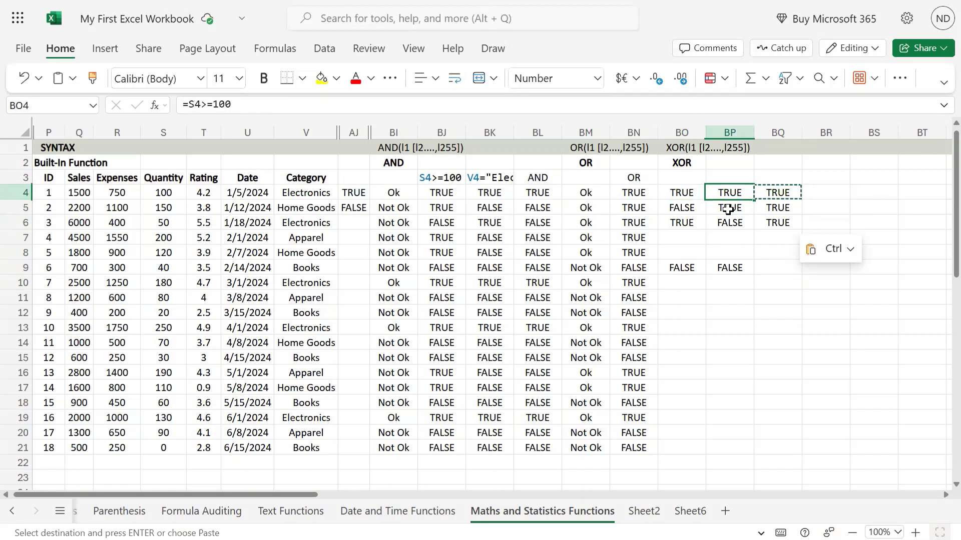
pyautogui.press('Right')
pyautogui.press('Right')
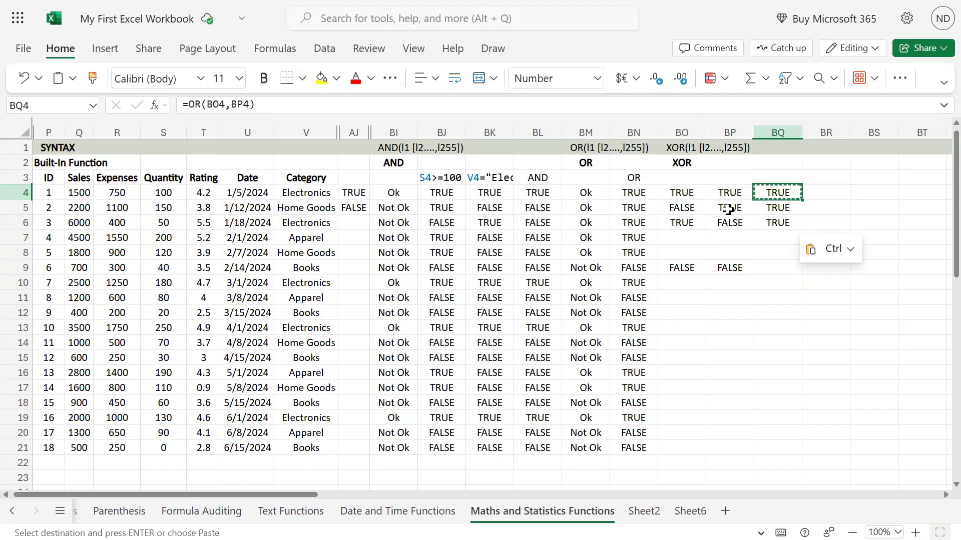
pyautogui.press('F2')
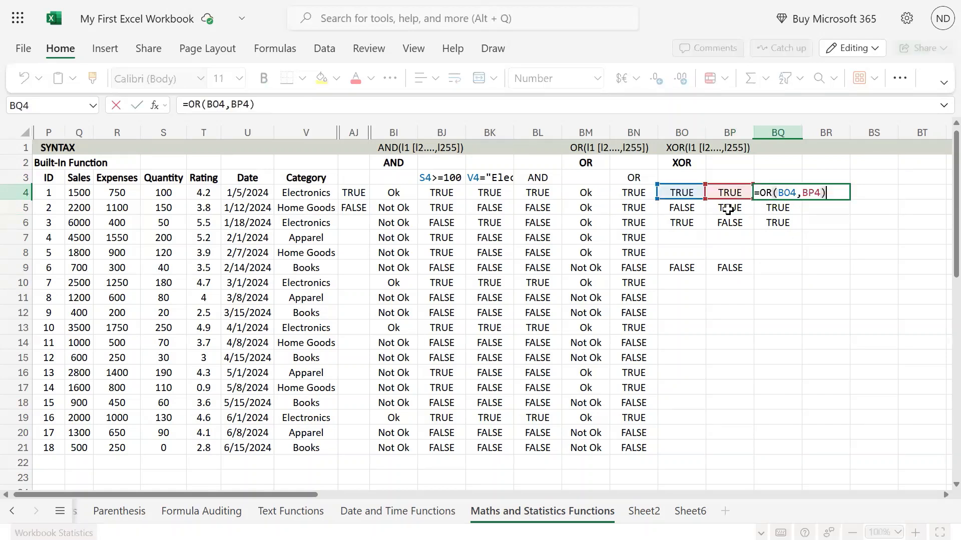
pyautogui.press('Escape')
pyautogui.press('Down')
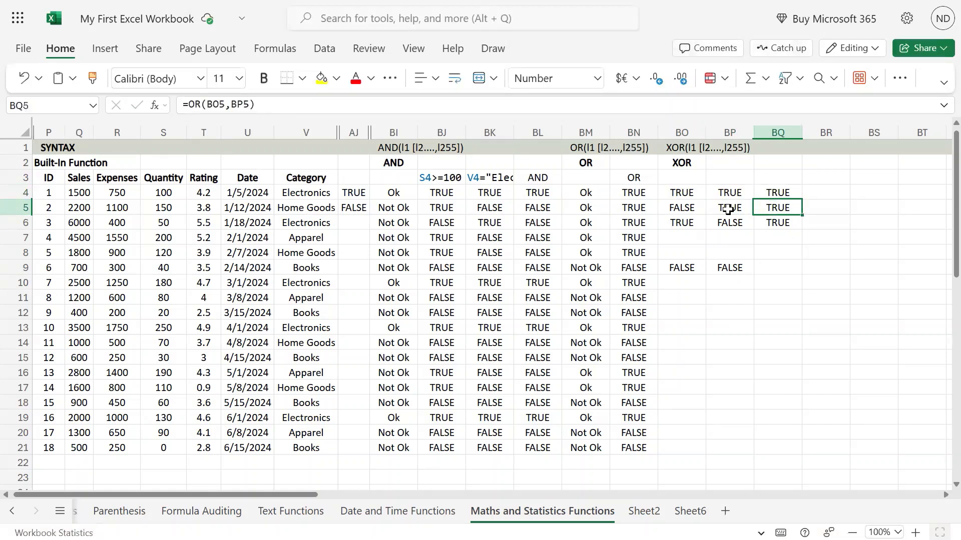
# Compare the category and quantity tests in BO5 and BP5 with the OR results, rechecking the formula in BQ4
pyautogui.press('Down')
pyautogui.press('Left')
pyautogui.press('Up')
pyautogui.press('Left')
pyautogui.press('Right')
pyautogui.press('Left')
pyautogui.press('Right')
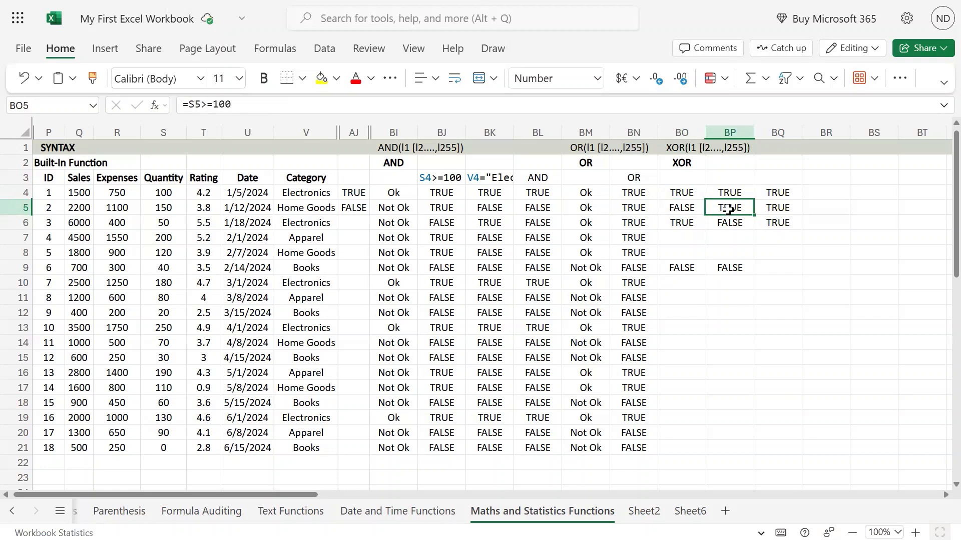
pyautogui.press('Left')
pyautogui.press('Right')
pyautogui.press('Right')
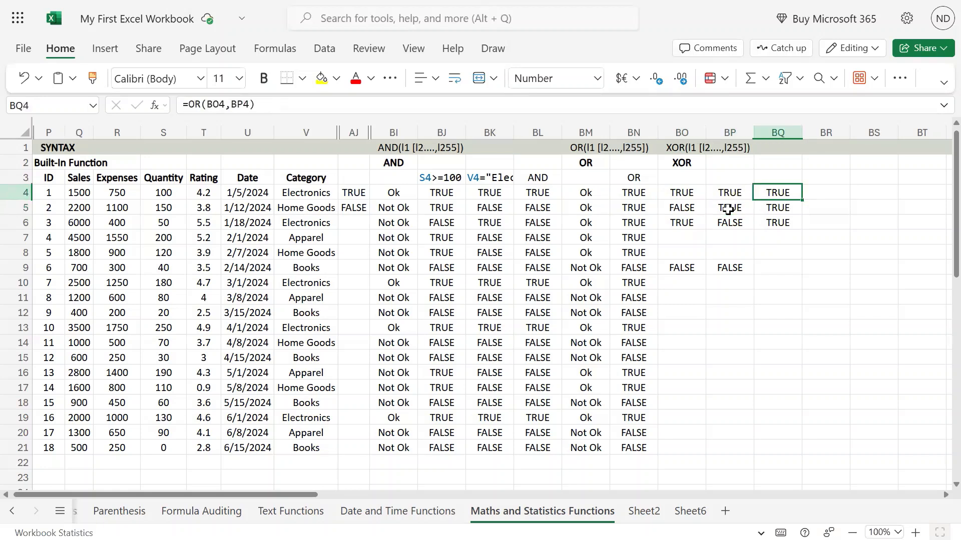
pyautogui.press('F2')
pyautogui.press('Return')
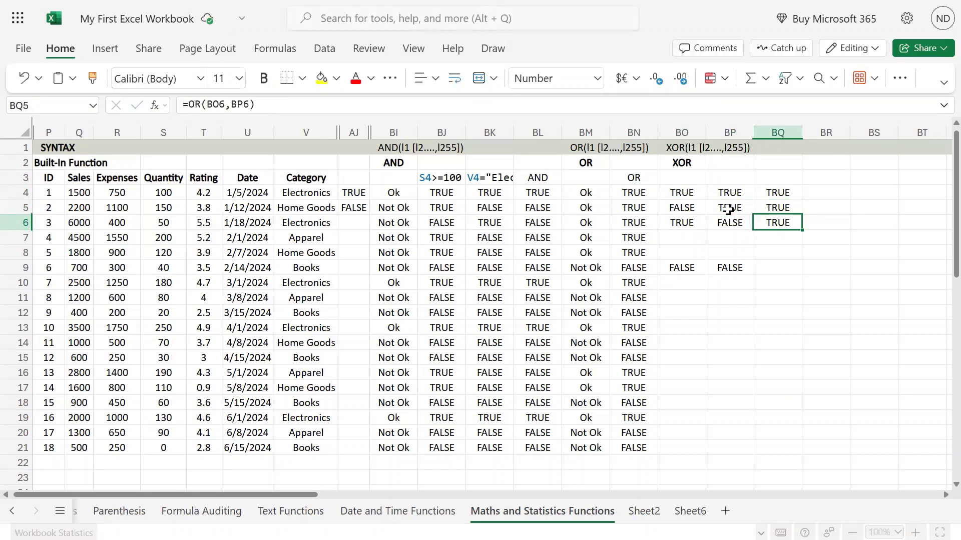
# Copy the OR formula from BQ6 into BQ9 for the sixth record
pyautogui.hotkey('ctrl', 'c')
pyautogui.press('Down')
pyautogui.press('Down')
pyautogui.press('Down')
pyautogui.press('Down')
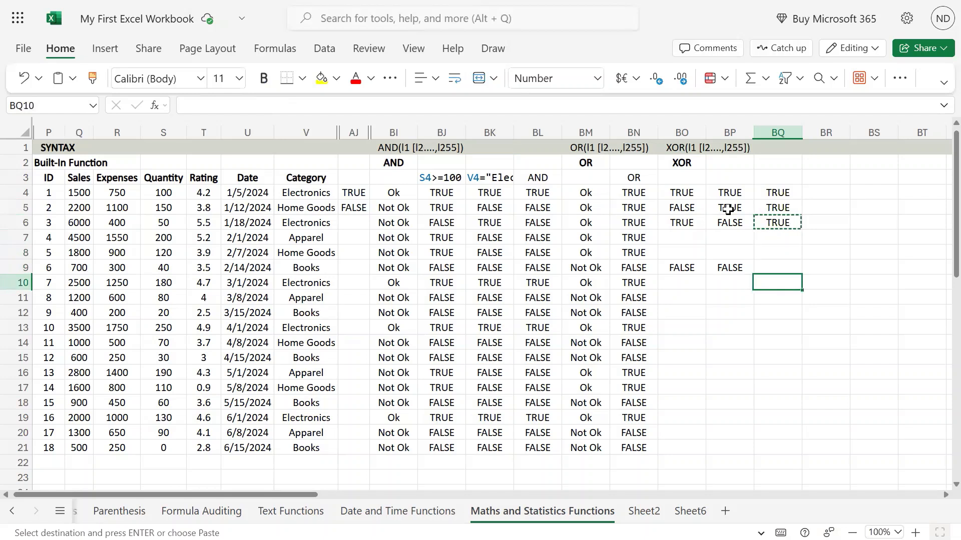
pyautogui.press('Up')
pyautogui.hotkey('ctrl', 'v')
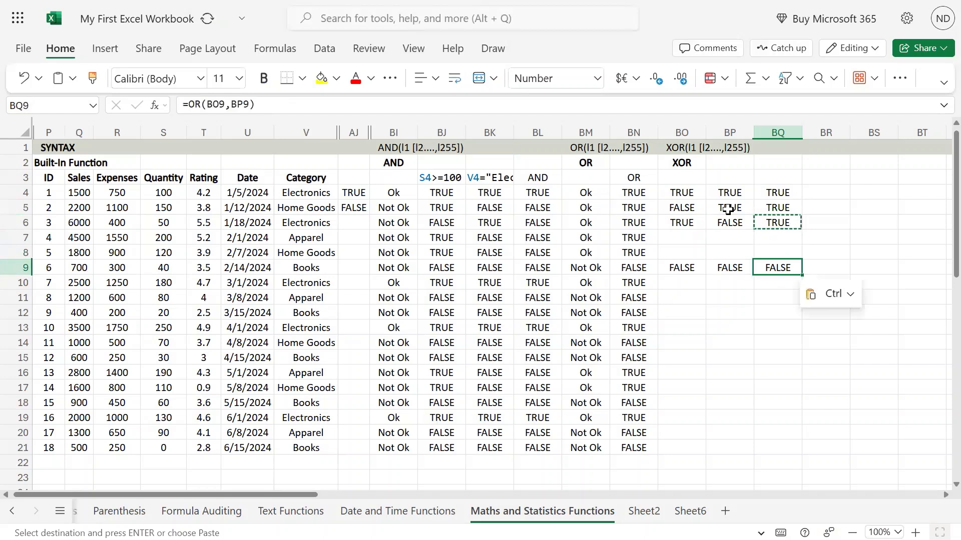
pyautogui.press('Up')
pyautogui.press('Up')
pyautogui.press('Up')
pyautogui.press('Up')
pyautogui.press('Up')
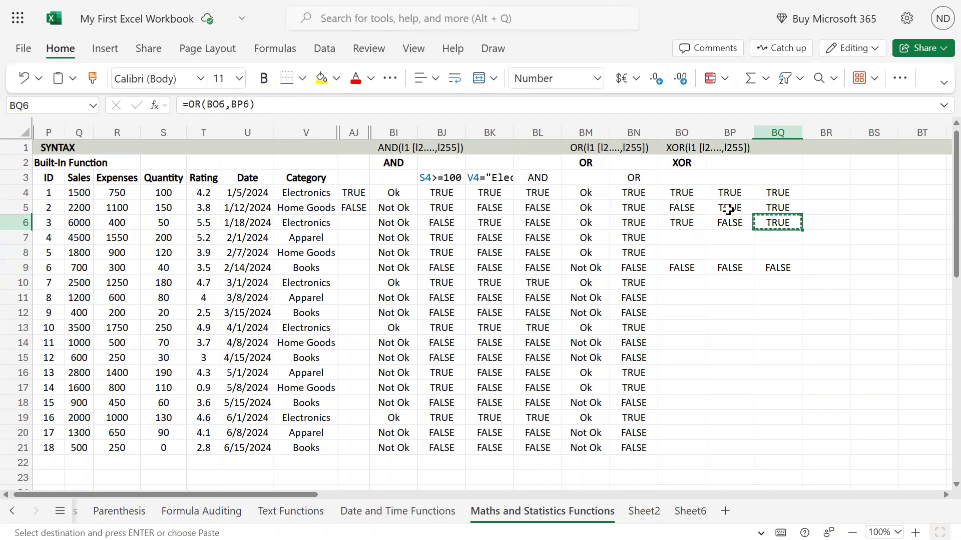
# Clear the OR formulas from BQ4 through BQ9
pyautogui.hotkey('shift', 'Down')
pyautogui.hotkey('shift', 'Down')
pyautogui.hotkey('shift', 'Down')
pyautogui.hotkey('shift', 'Down')
pyautogui.hotkey('shift', 'Down')
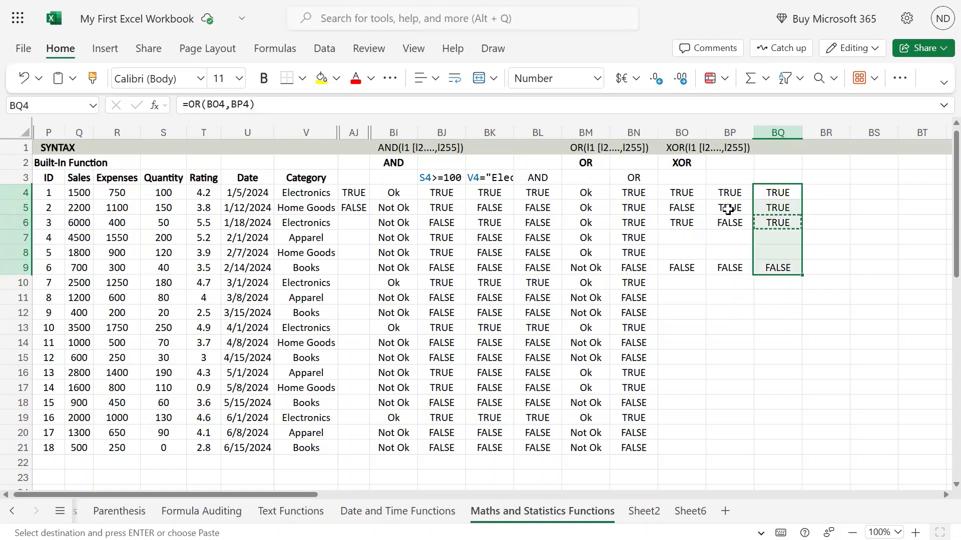
pyautogui.press('Delete')
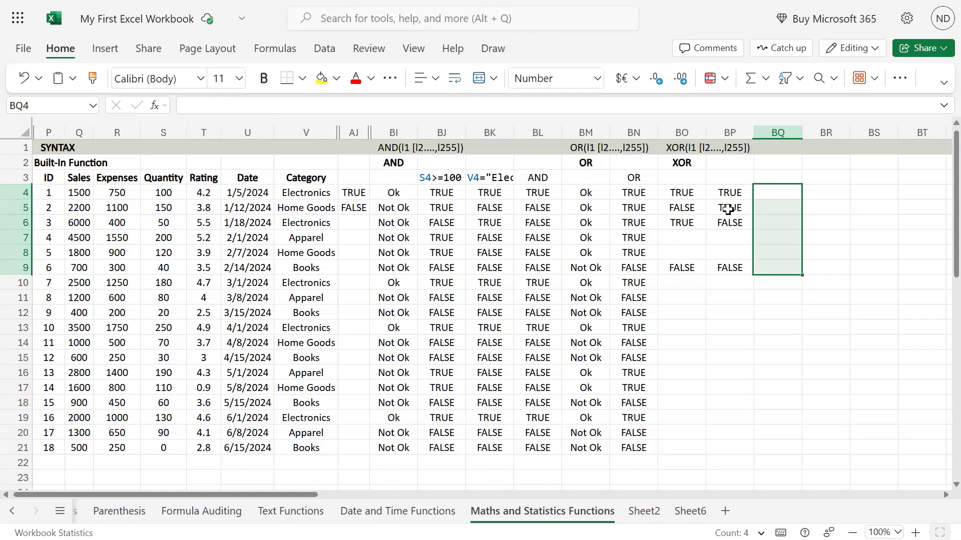
# Label the result column by entering the heading XOR in BR3
pyautogui.press('Left')
pyautogui.press('Left')
pyautogui.press('Right')
pyautogui.press('Right')
pyautogui.press('Right')
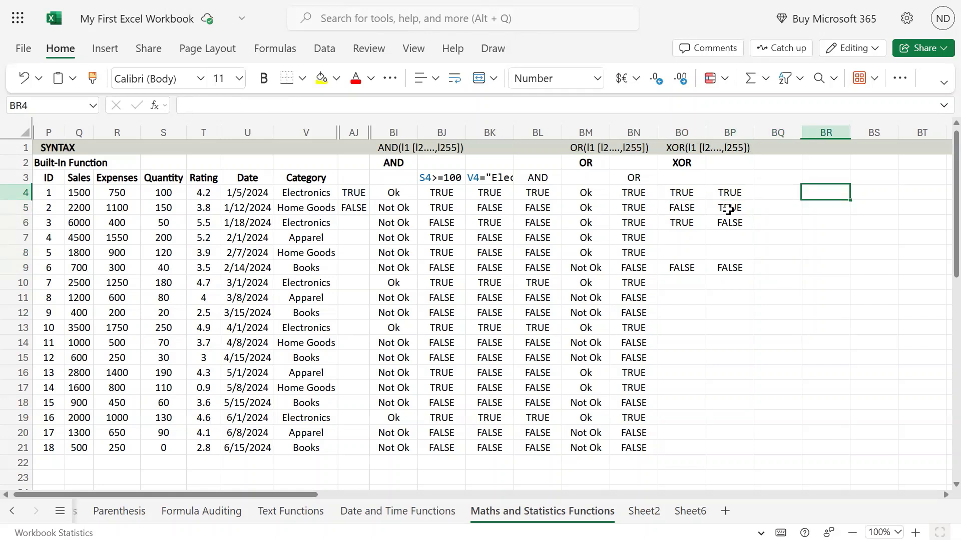
pyautogui.press('Up')
pyautogui.write('XOR')
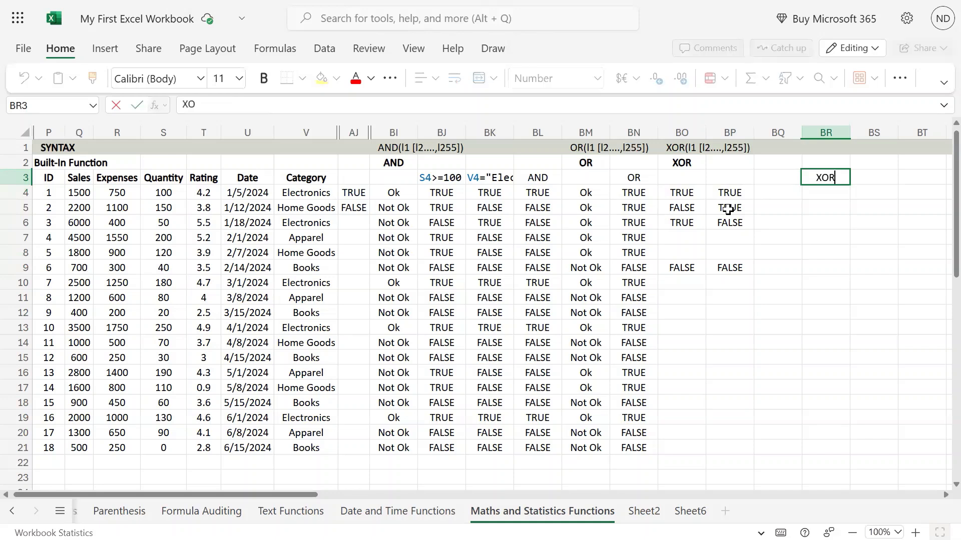
pyautogui.press('Return')
pyautogui.press('Up')
pyautogui.press('Down')
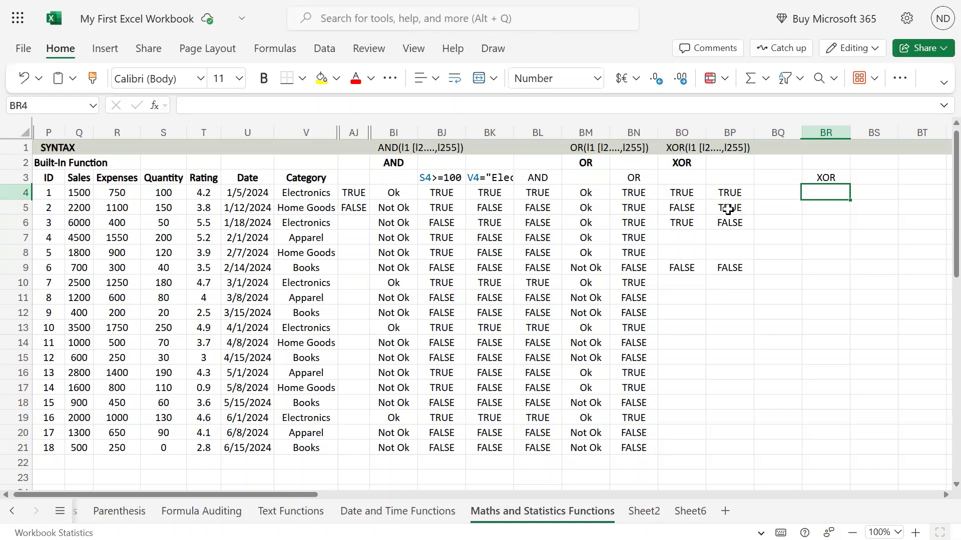
# Enter =XOR(BO4,BP4) in BR4 to combine the first record's category and quantity tests
pyautogui.press('Left')
pyautogui.press('Left')
pyautogui.press('Left')
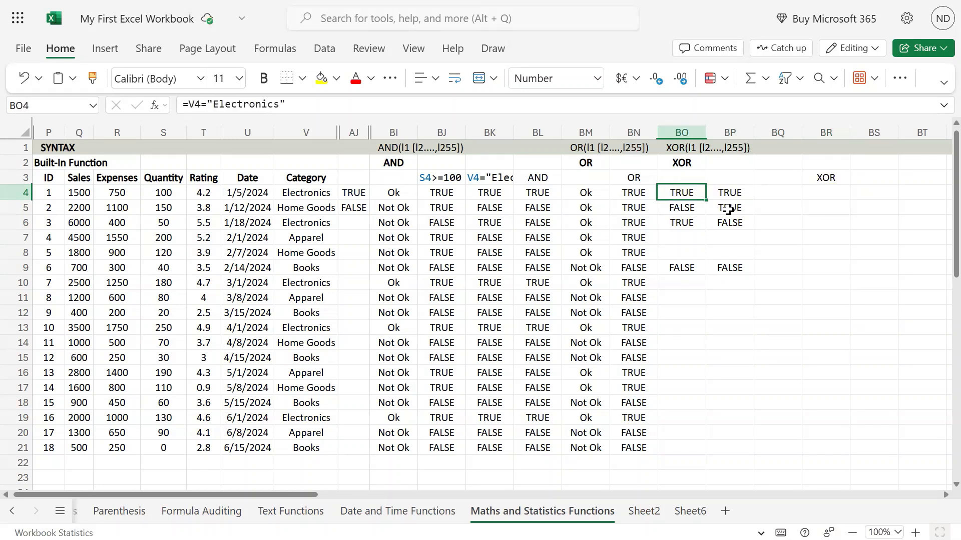
pyautogui.hotkey('shift', 'Right')
pyautogui.press('Right')
pyautogui.press('Right')
pyautogui.press('Right')
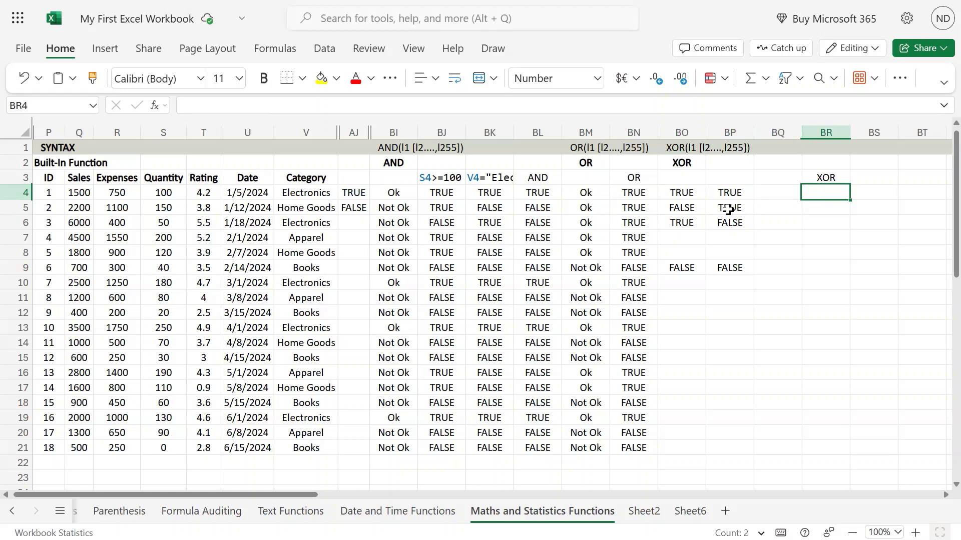
pyautogui.write('=xor(')
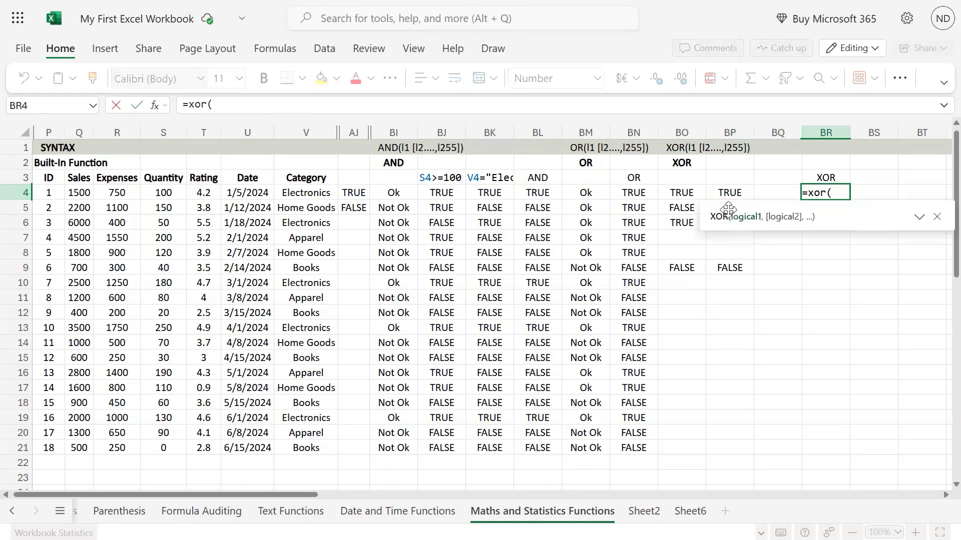
pyautogui.press('Left')
pyautogui.press('Left')
pyautogui.press('Left')
pyautogui.write(',')
pyautogui.press('Left')
pyautogui.press('Left')
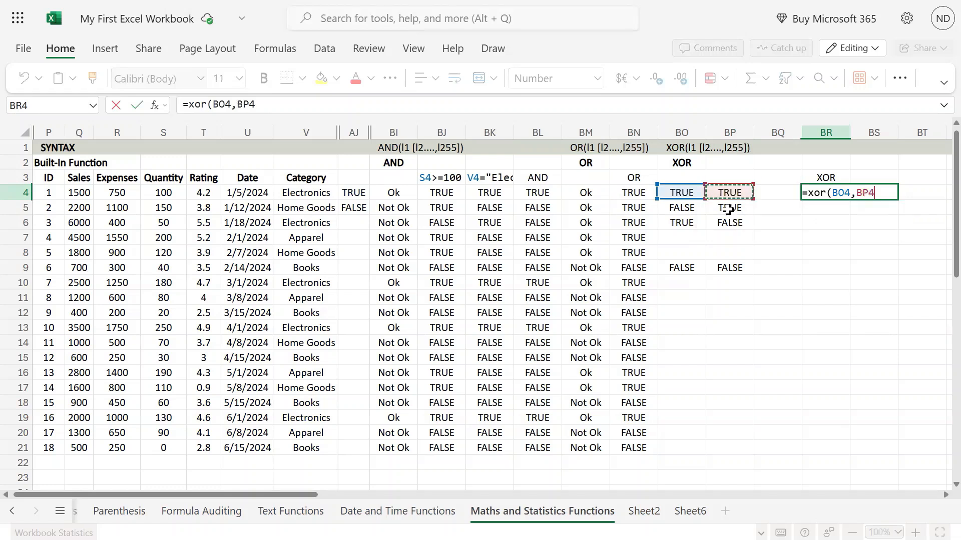
pyautogui.press('Return')
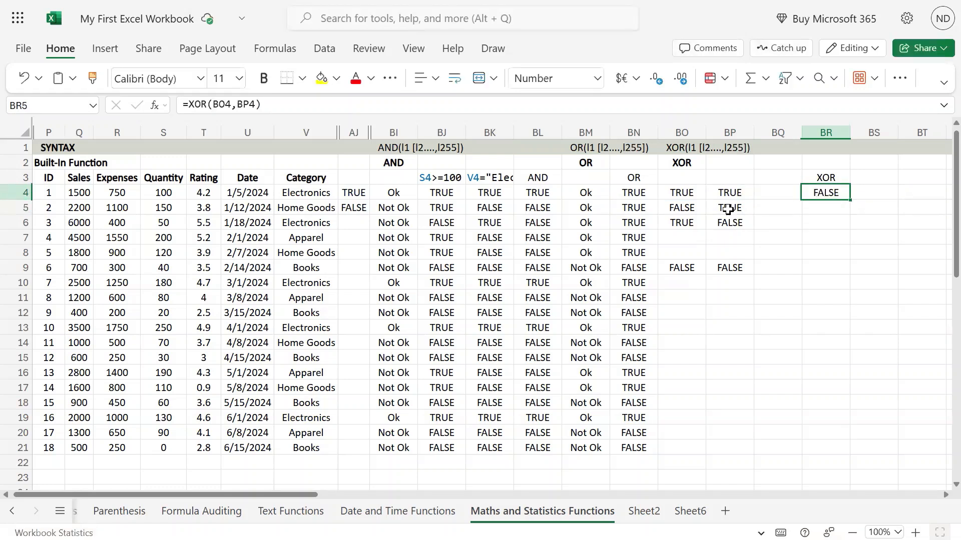
# Compare the category and quantity tests in BO4 and BP4 with the XOR result in BR4
pyautogui.press('Left')
pyautogui.press('Left')
pyautogui.press('Left')
pyautogui.press('Right')
pyautogui.press('Right')
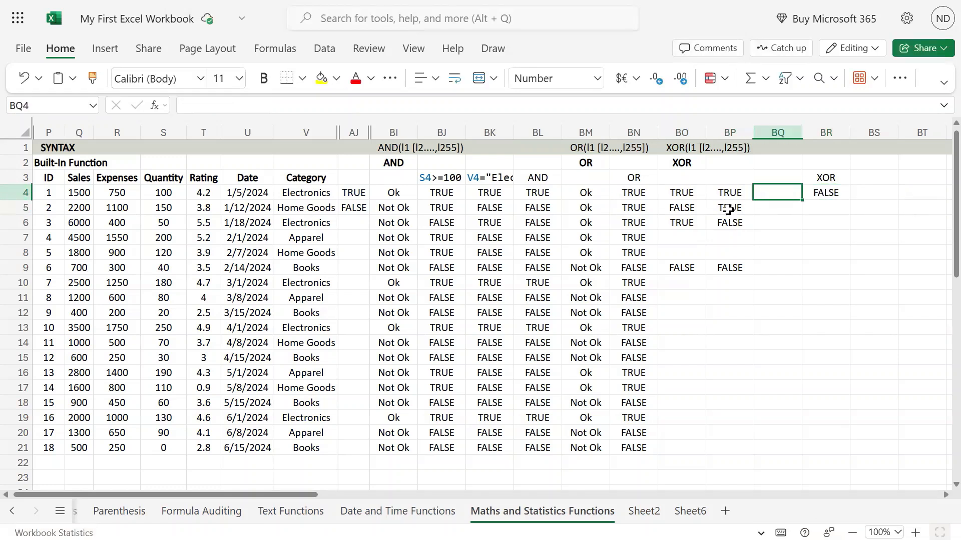
pyautogui.press('Left')
pyautogui.press('Left')
pyautogui.press('Right')
pyautogui.press('Right')
pyautogui.write('=cou')
pyautogui.press('BackSpace')
pyautogui.press('BackSpace')
pyautogui.press('BackSpace')
pyautogui.write('s')
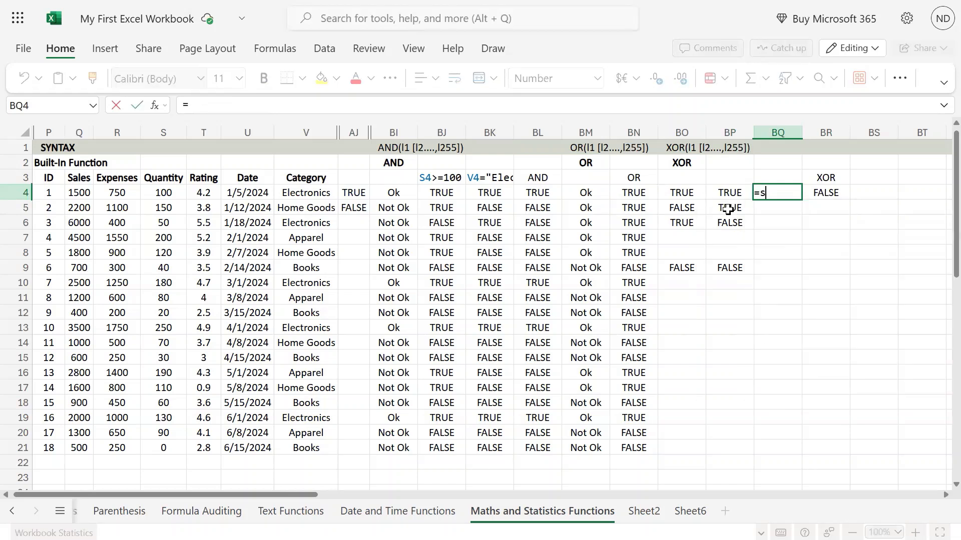
pyautogui.write('um/9')
pyautogui.press('BackSpace')
pyautogui.press('Escape')
# Enter 2 in BQ4 as the helper number for the first record's tests
pyautogui.press('Left')
pyautogui.press('Left')
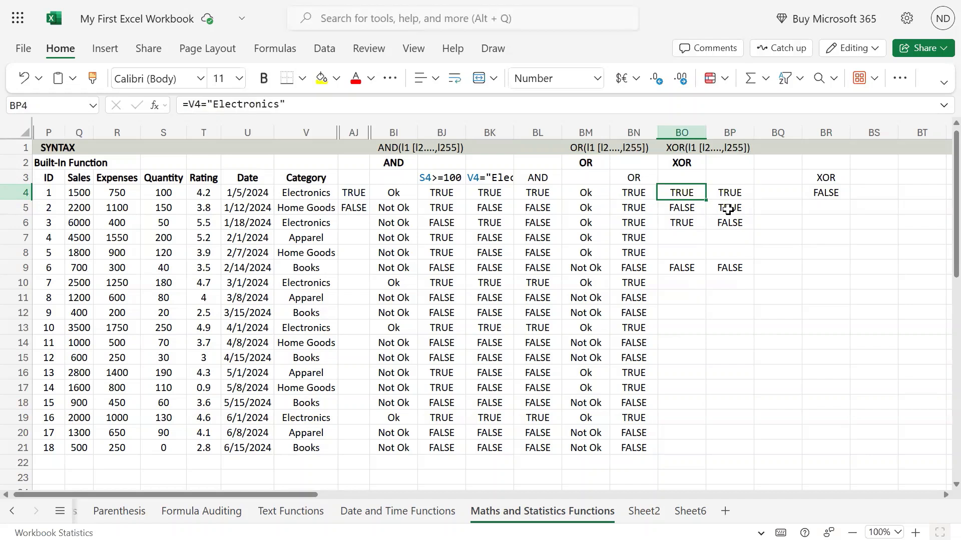
pyautogui.press('Right')
pyautogui.press('Right')
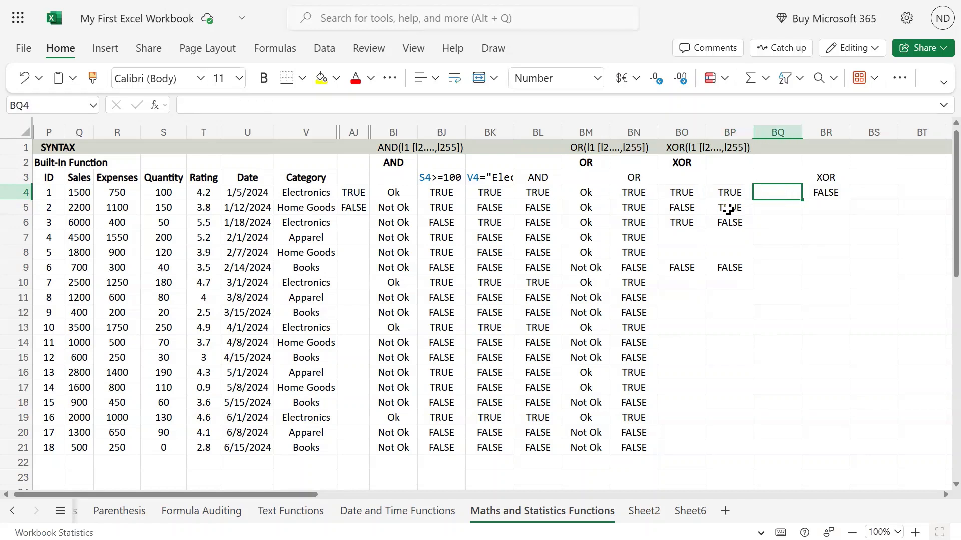
pyautogui.write('2')
pyautogui.press('Return')
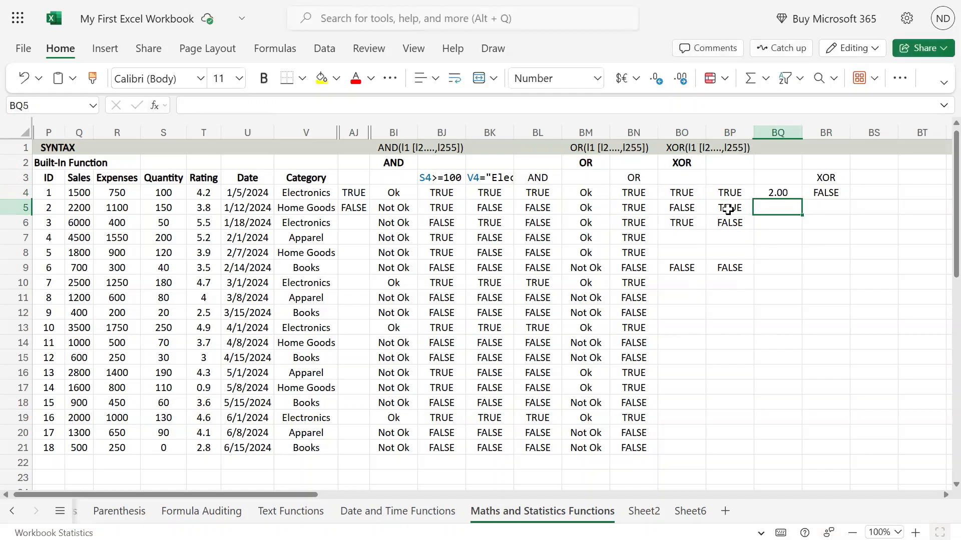
# Check the tests in BO5 and BP5, and enter 1 in both BQ5 and BQ6
pyautogui.click(728, 209)
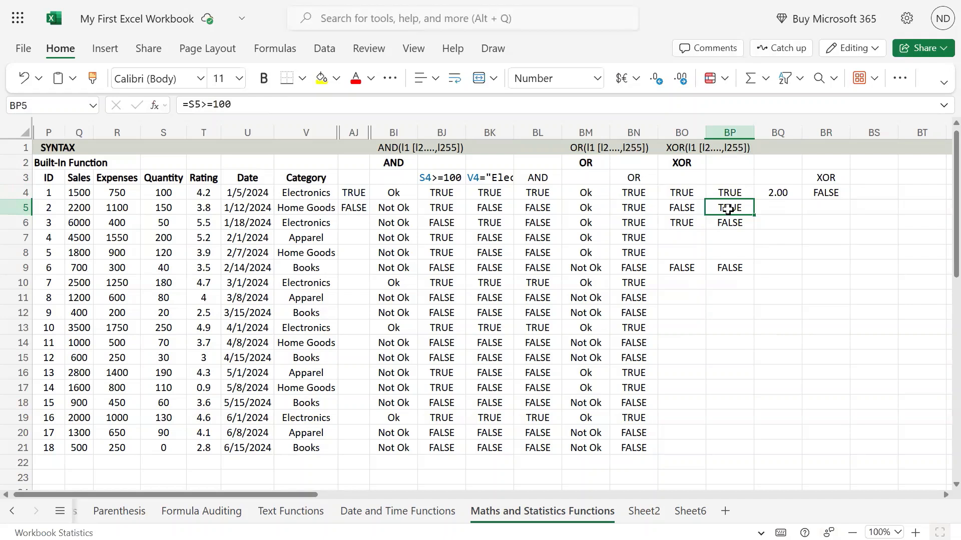
pyautogui.press('Left')
pyautogui.press('Right')
pyautogui.press('Left')
pyautogui.press('Right')
pyautogui.press('Left')
pyautogui.press('Right')
pyautogui.press('Right')
pyautogui.write('1')
pyautogui.press('Return')
pyautogui.write('1')
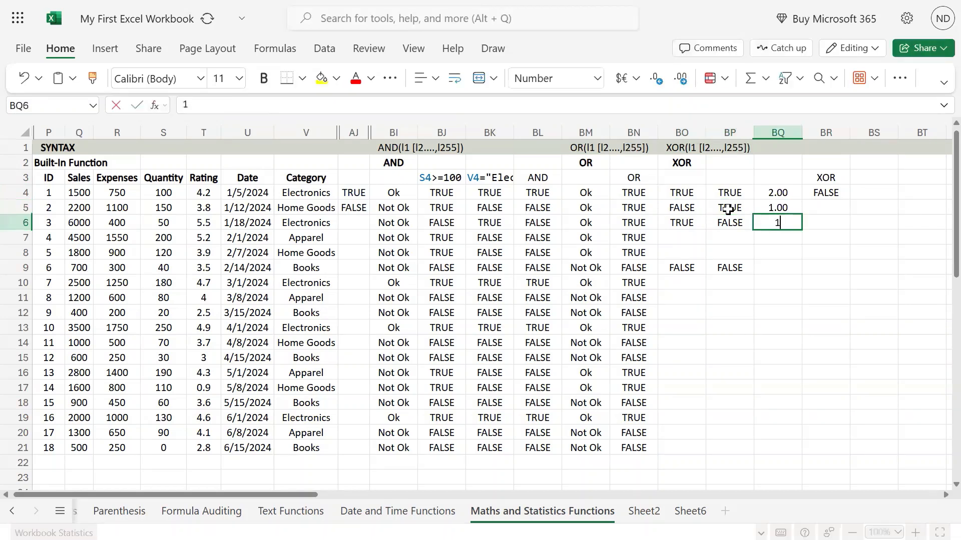
pyautogui.press('Return')
# Enter 2 in BQ9 for the sixth record
pyautogui.press('Down')
pyautogui.press('Down')
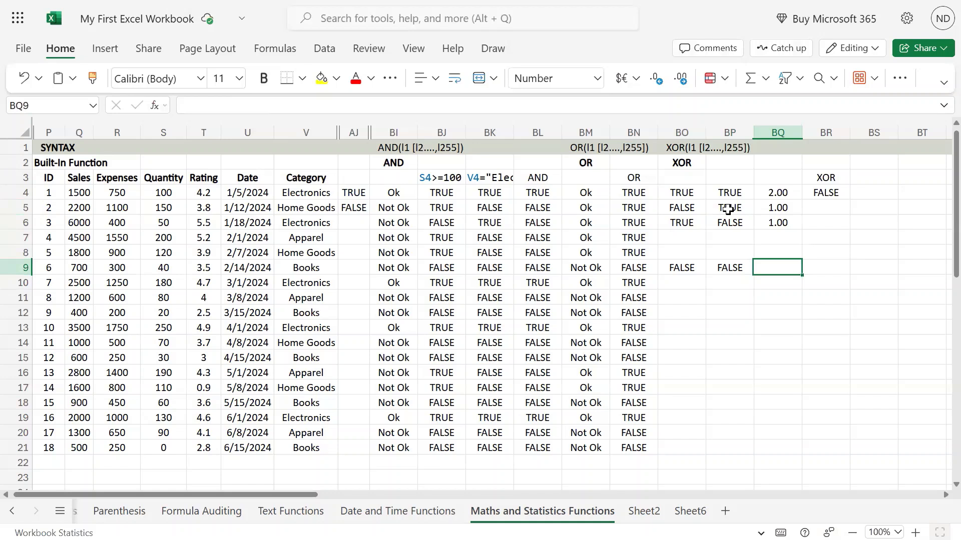
pyautogui.write('2')
pyautogui.press('Return')
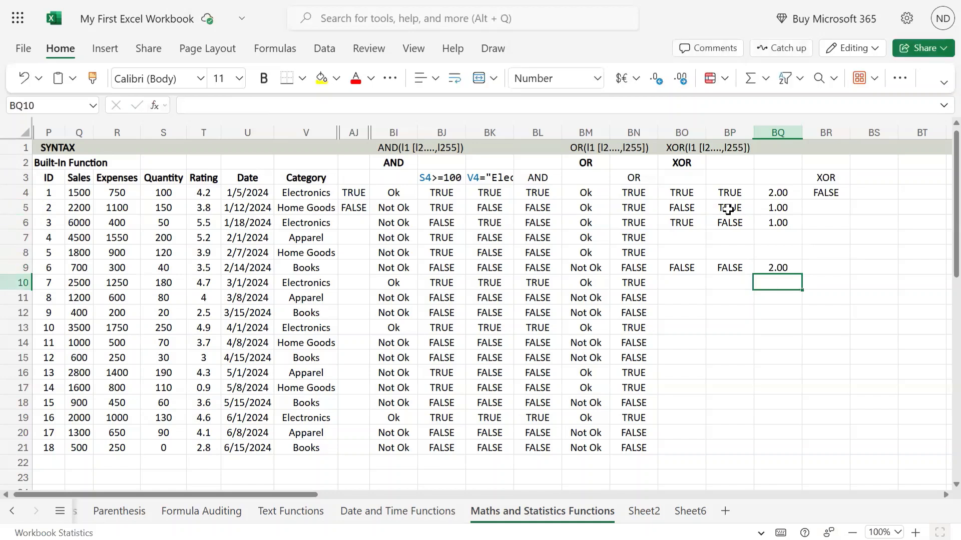
# Copy the XOR formula from BR4 into BR5 for the second record
pyautogui.press('Up')
pyautogui.press('Up')
pyautogui.press('Up')
pyautogui.press('Up')
pyautogui.press('Up')
pyautogui.press('Up')
pyautogui.press('Right')
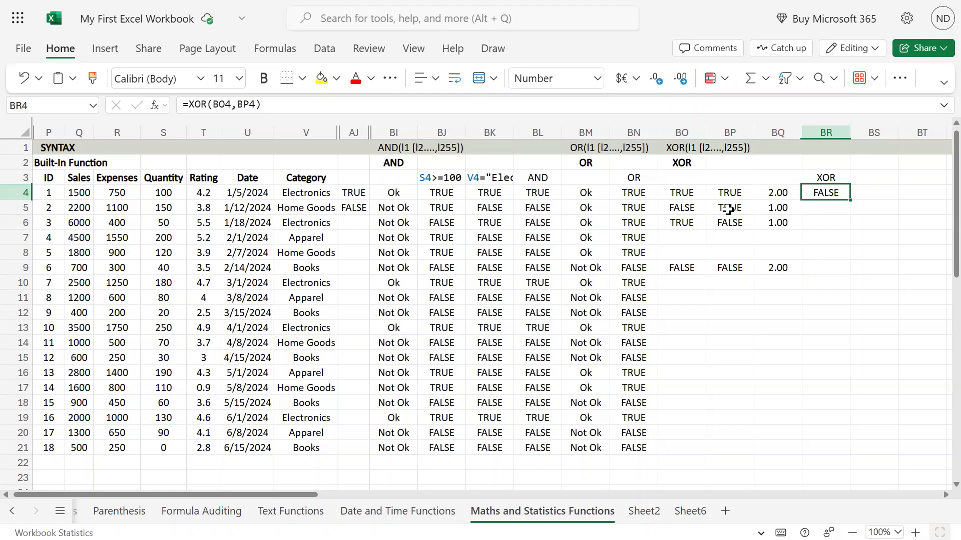
pyautogui.hotkey('ctrl', 'c')
pyautogui.press('Down')
pyautogui.hotkey('ctrl', 'v')
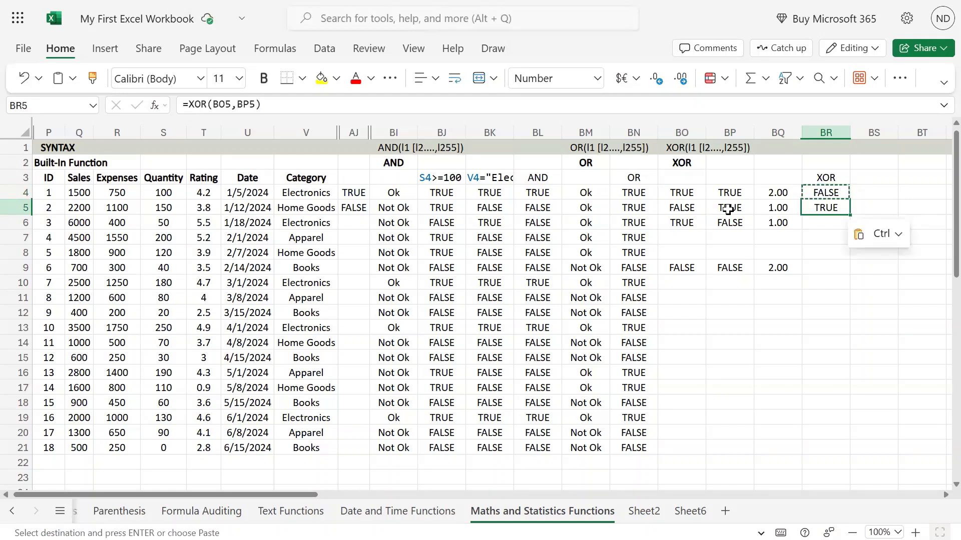
# Compare the tests in BO5 and BP5 and the number in BQ5 with the XOR result in BR5
pyautogui.press('Left')
pyautogui.press('Left')
pyautogui.press('Left')
pyautogui.press('Right')
pyautogui.press('Right')
pyautogui.press('Right')
pyautogui.press('Left')
pyautogui.press('Left')
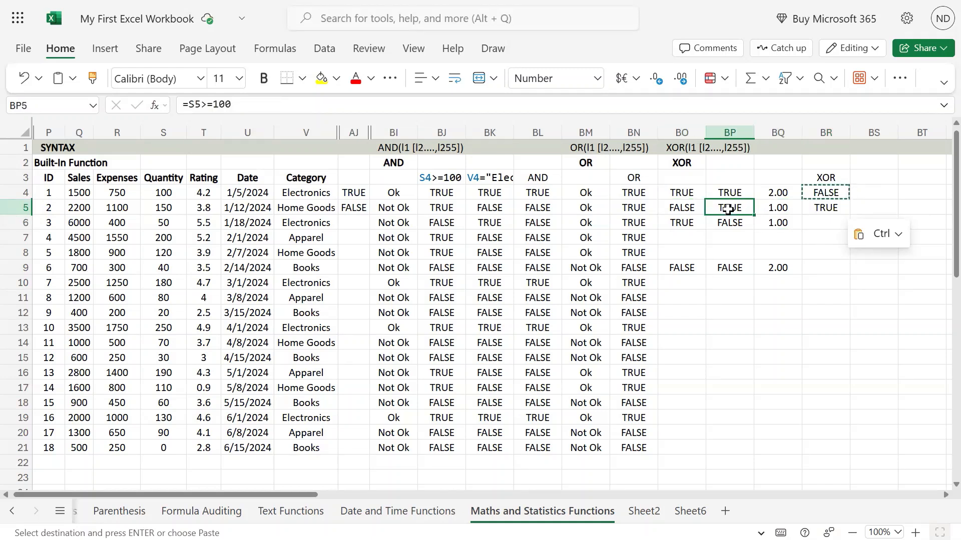
pyautogui.press('Right')
pyautogui.press('Right')
pyautogui.press('Left')
pyautogui.press('Right')
# Copy the XOR formula from BR5 into BR6 and check it against the third record's tests
pyautogui.hotkey('ctrl', 'c')
pyautogui.press('Down')
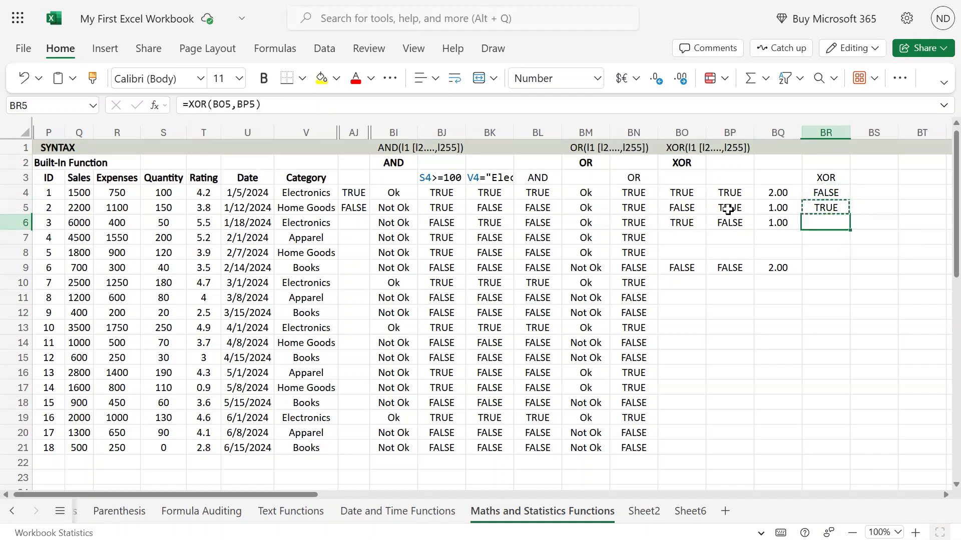
pyautogui.hotkey('ctrl', 'v')
pyautogui.press('Left')
pyautogui.press('Left')
pyautogui.press('Left')
pyautogui.press('Right')
pyautogui.press('Right')
pyautogui.press('Right')
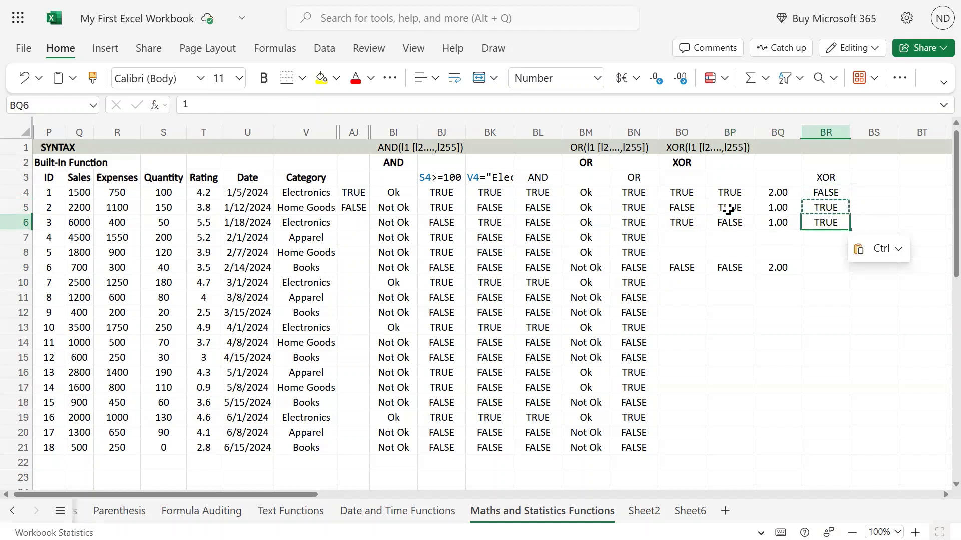
# Copy the XOR formula from BR6 into BR9 and check it against the sixth record's tests
pyautogui.hotkey('ctrl', 'c')
pyautogui.press('Down')
pyautogui.press('Down')
pyautogui.press('Down')
pyautogui.hotkey('ctrl', 'v')
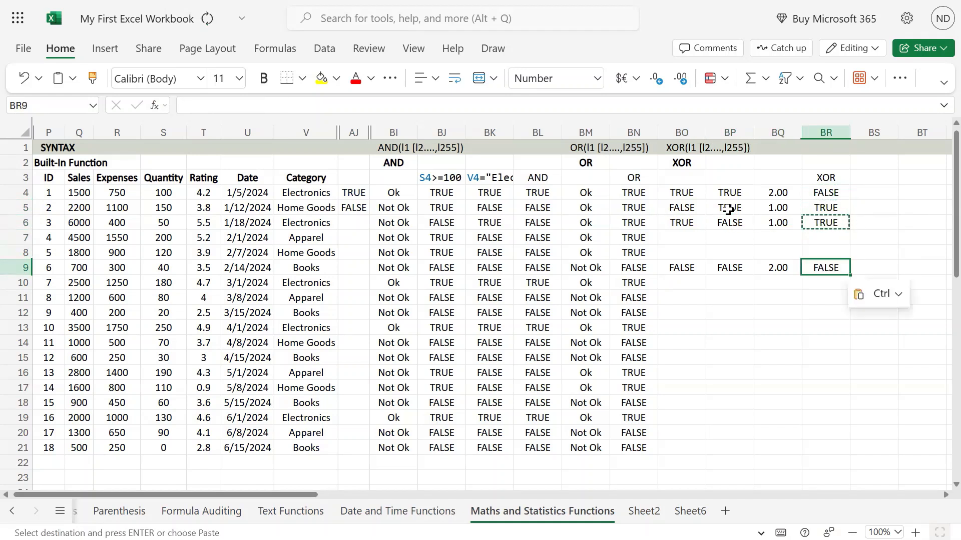
pyautogui.press('Left')
pyautogui.press('Left')
pyautogui.press('Left')
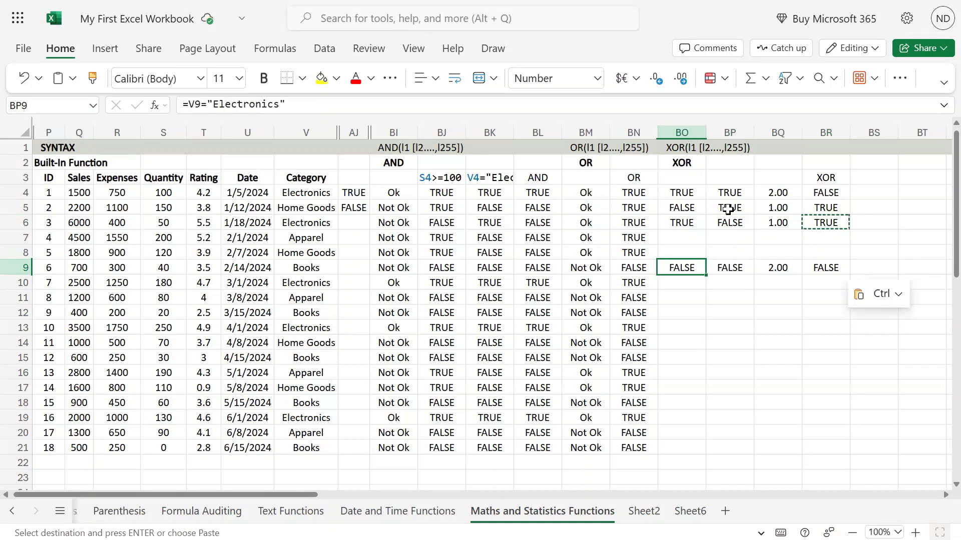
pyautogui.press('Right')
pyautogui.press('Right')
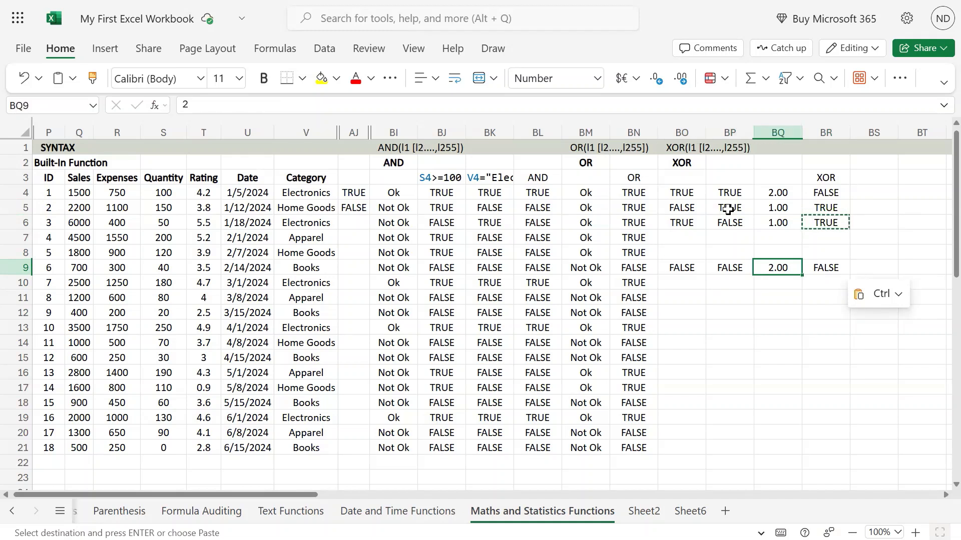
# Review the helper numbers in column BQ and set the sixth record's number in BQ9 to 0
pyautogui.write('2')
pyautogui.press('Up')
pyautogui.press('Up')
pyautogui.press('Up')
pyautogui.press('Up')
pyautogui.press('Up')
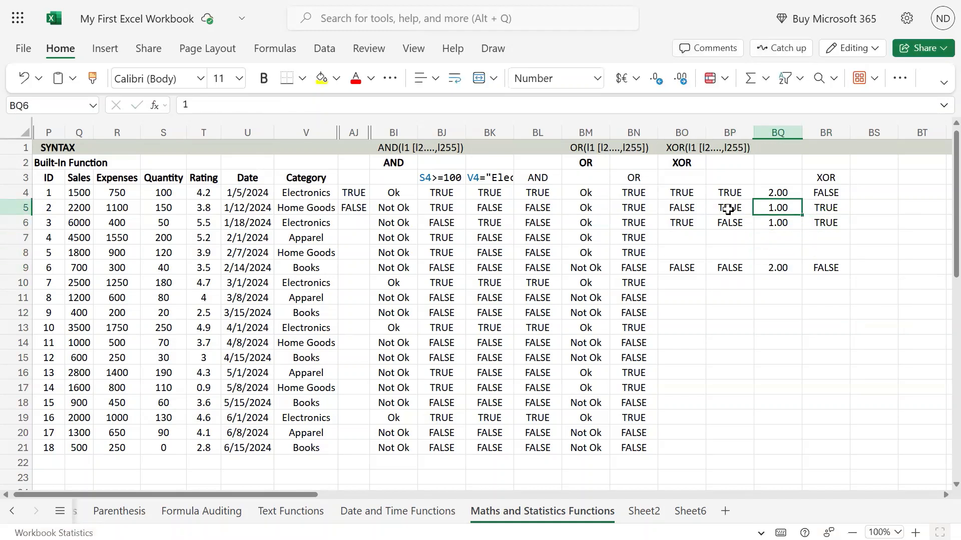
pyautogui.hotkey('shift', 'Down')
pyautogui.hotkey('shift', 'Down')
pyautogui.hotkey('shift', 'Down')
pyautogui.hotkey('shift', 'Down')
pyautogui.hotkey('shift', 'Down')
pyautogui.press('Down')
pyautogui.press('Down')
pyautogui.press('Down')
pyautogui.press('Down')
pyautogui.press('Down')
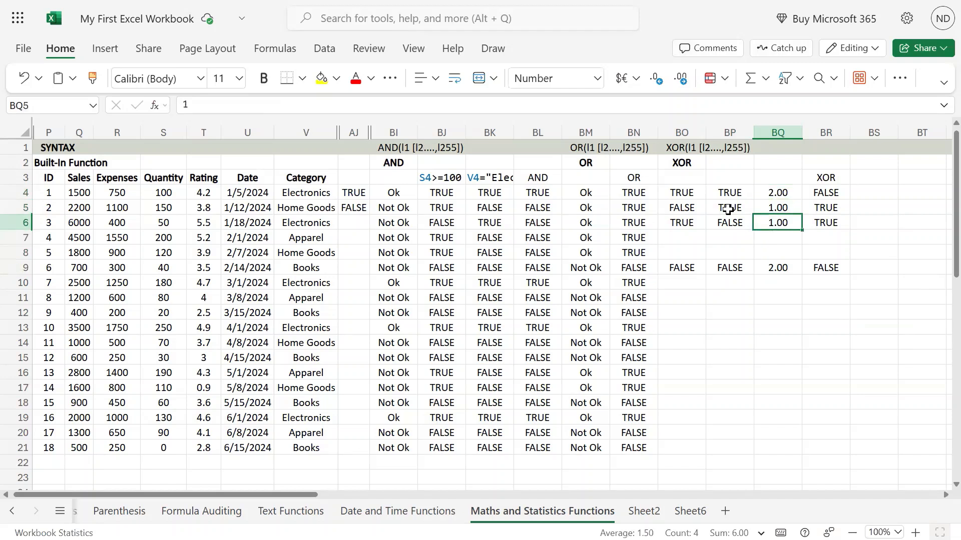
pyautogui.write('0')
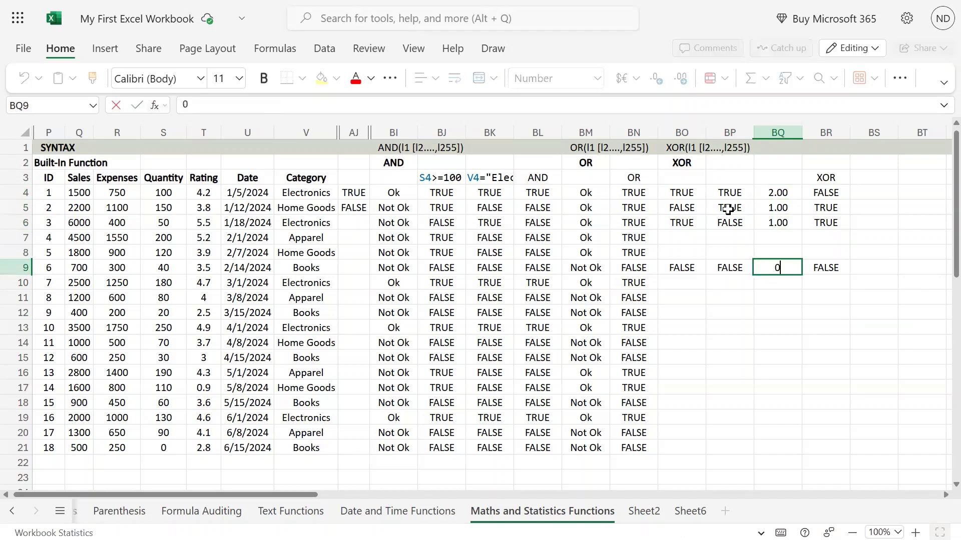
pyautogui.press('Return')
# Clear the helper numbers from BQ4 through BQ9
pyautogui.press('Up')
pyautogui.press('Up')
pyautogui.press('Up')
pyautogui.press('Up')
pyautogui.press('Up')
pyautogui.press('Up')
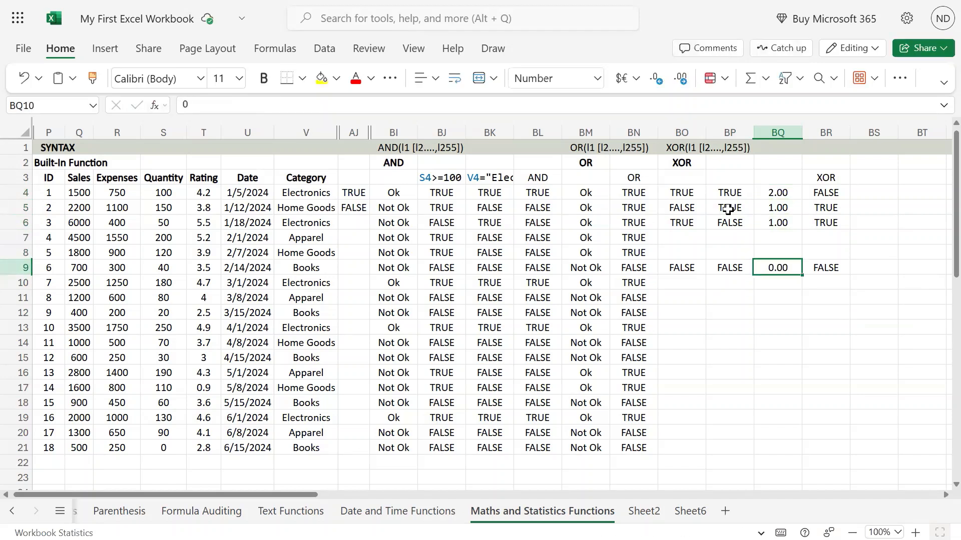
pyautogui.hotkey('shift', 'Down')
pyautogui.hotkey('shift', 'Down')
pyautogui.hotkey('shift', 'Down')
pyautogui.hotkey('shift', 'Down')
pyautogui.hotkey('shift', 'Down')
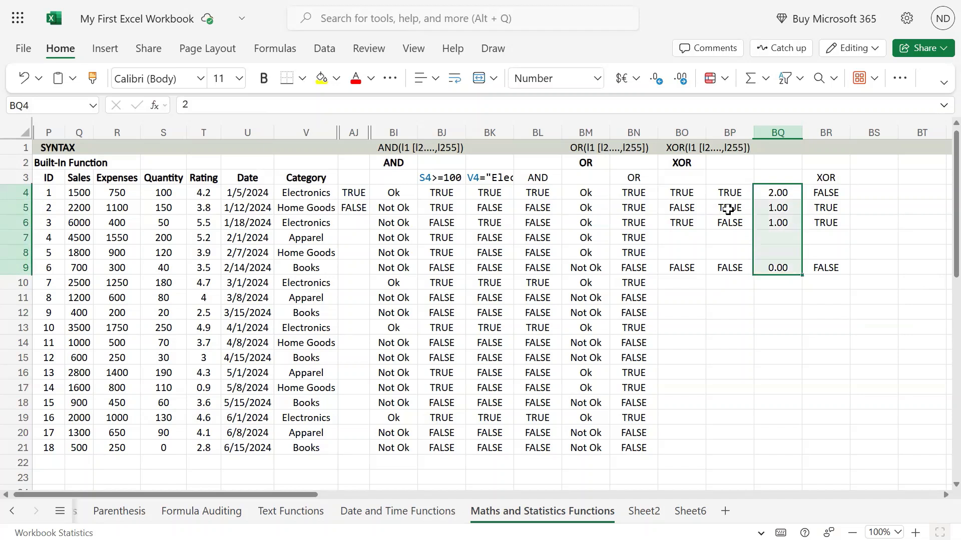
pyautogui.press('Delete')
# Enter the sales test =Q4>=2000 in BQ4 as a third condition for the first record
pyautogui.press('Left')
pyautogui.press('Left')
pyautogui.press('Left')
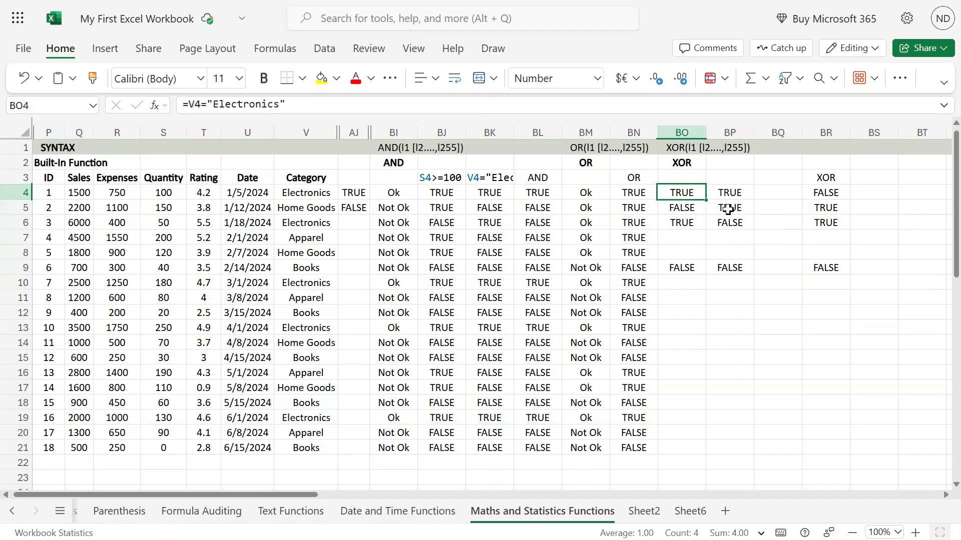
pyautogui.press('Right')
pyautogui.press('Right')
pyautogui.press('Right')
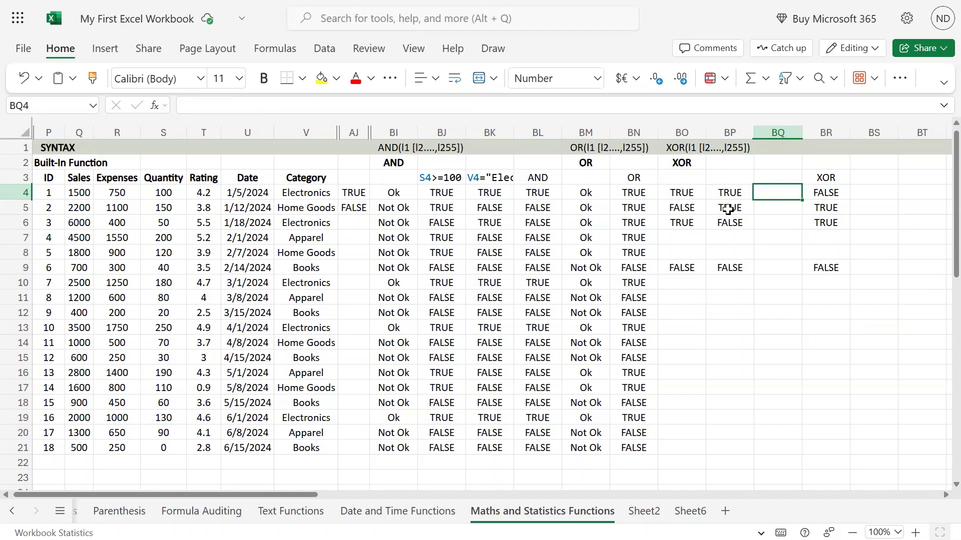
pyautogui.write('=')
pyautogui.press('Left')
pyautogui.press('Left')
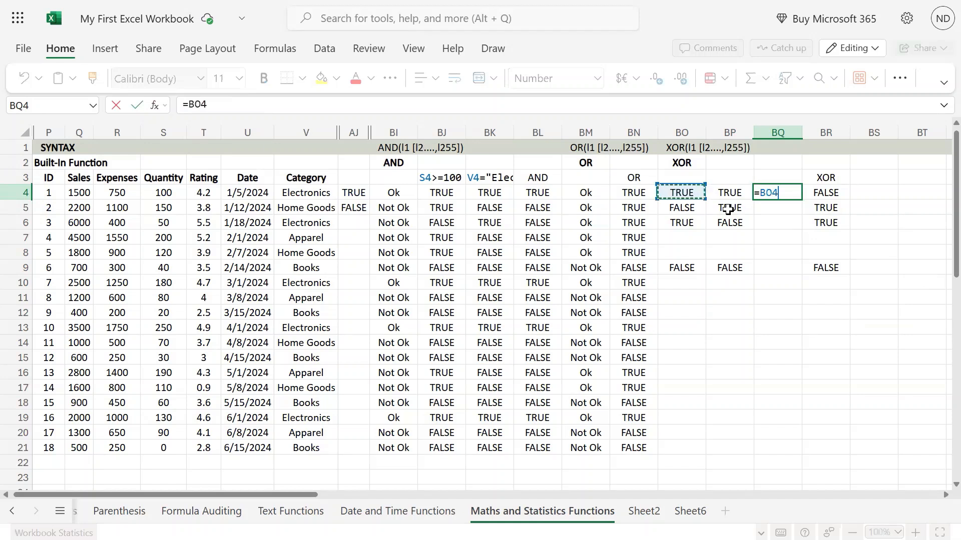
pyautogui.press('Left')
pyautogui.press('Left')
pyautogui.press('Left')
pyautogui.press('Left')
pyautogui.press('Left')
pyautogui.press('Left')
pyautogui.press('Left')
pyautogui.press('Left')
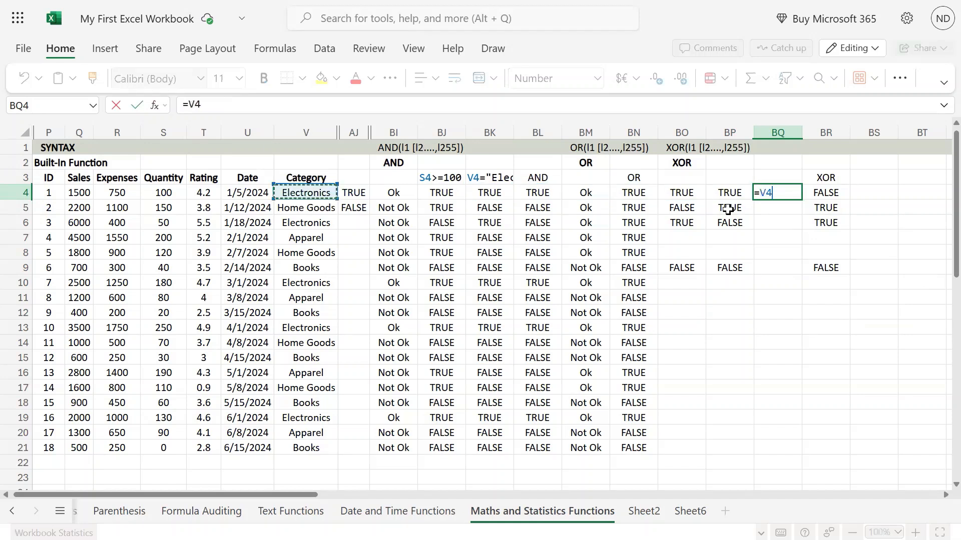
pyautogui.press('Left')
pyautogui.press('Left')
pyautogui.press('Left')
pyautogui.press('Left')
pyautogui.press('Left')
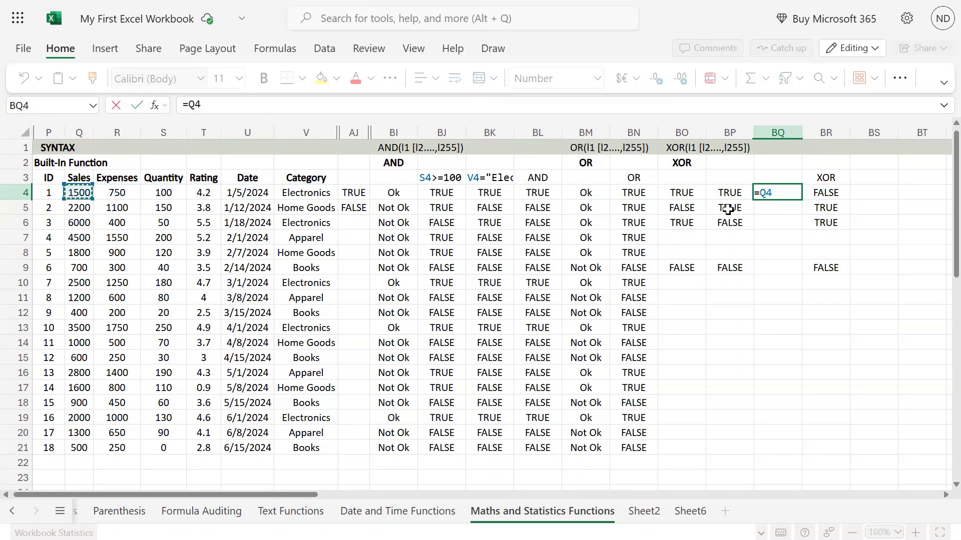
pyautogui.write('>=2000')
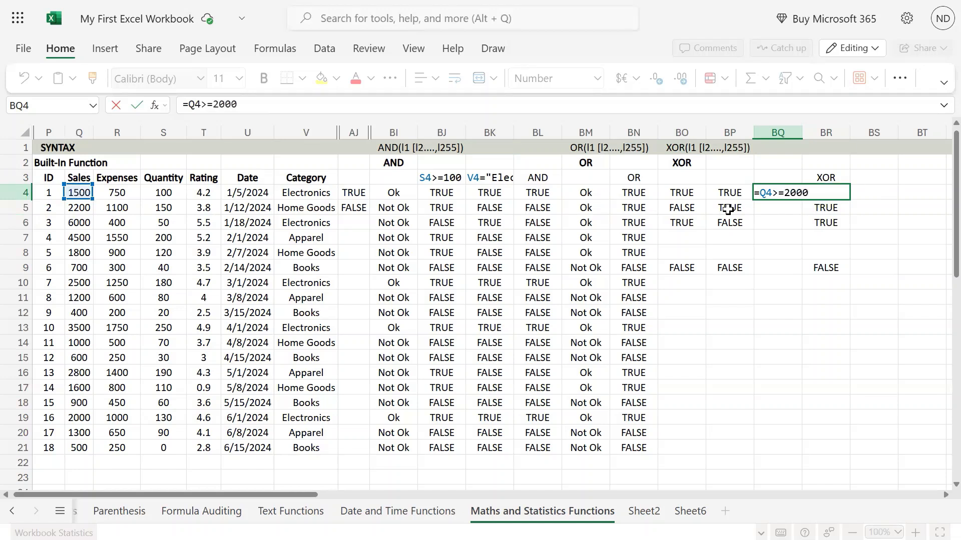
pyautogui.press('Return')
# Copy the sales test from BQ4 into BQ5, BQ6 and BQ9
pyautogui.press('Up')
pyautogui.hotkey('ctrl', 'c')
pyautogui.press('Down')
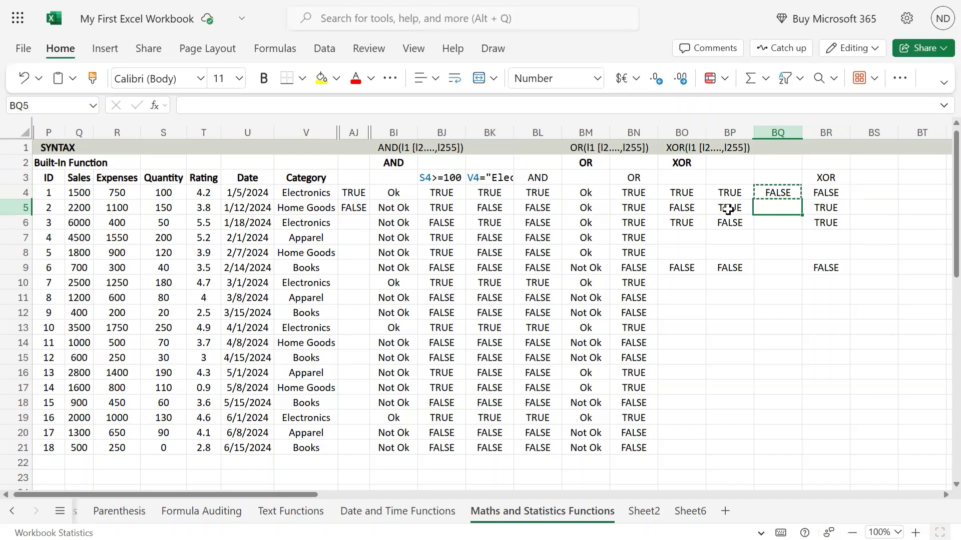
pyautogui.press('Down')
pyautogui.press('Up')
pyautogui.hotkey('ctrl', 'c')
pyautogui.hotkey('ctrl', 'v')
pyautogui.press('Up')
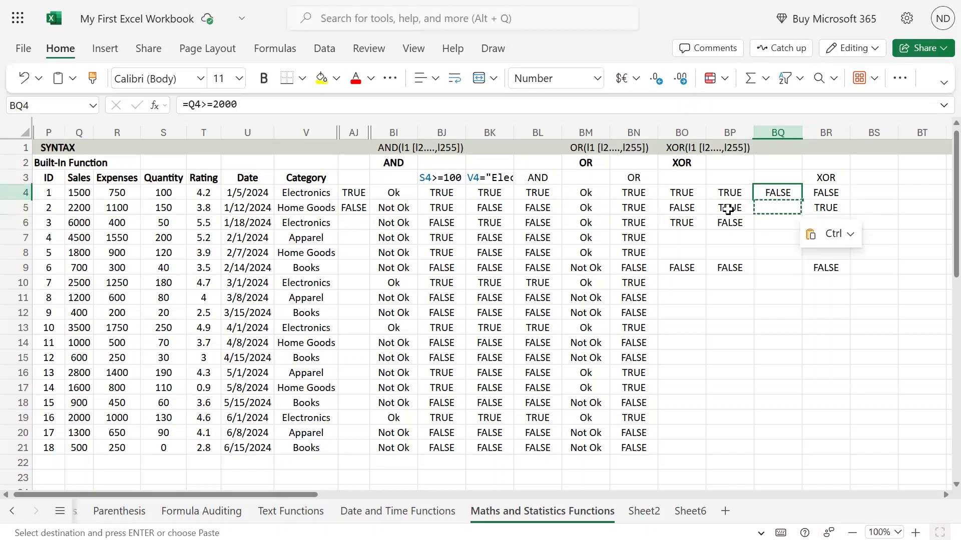
pyautogui.hotkey('ctrl', 'c')
pyautogui.press('Down')
pyautogui.press('Down')
pyautogui.press('Down')
pyautogui.press('Down')
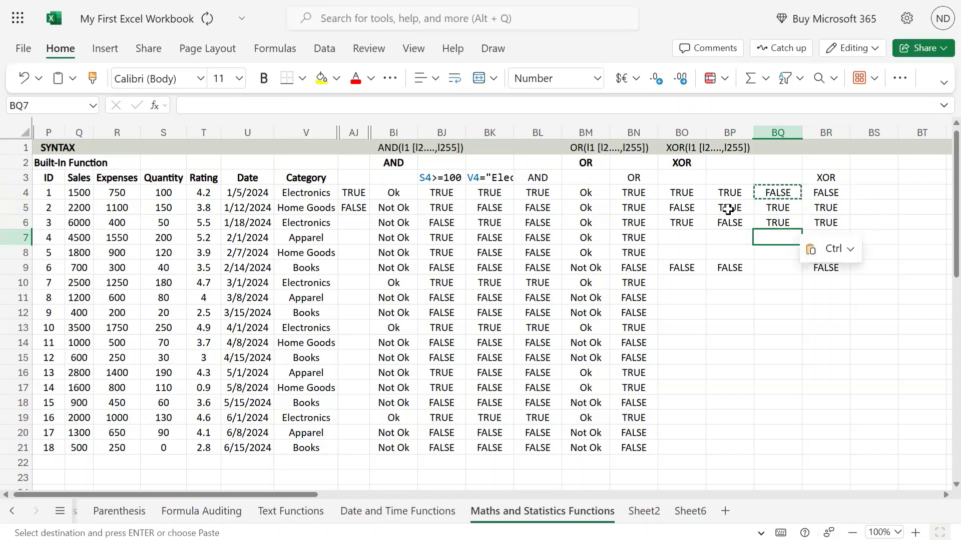
pyautogui.hotkey('ctrl', 'v')
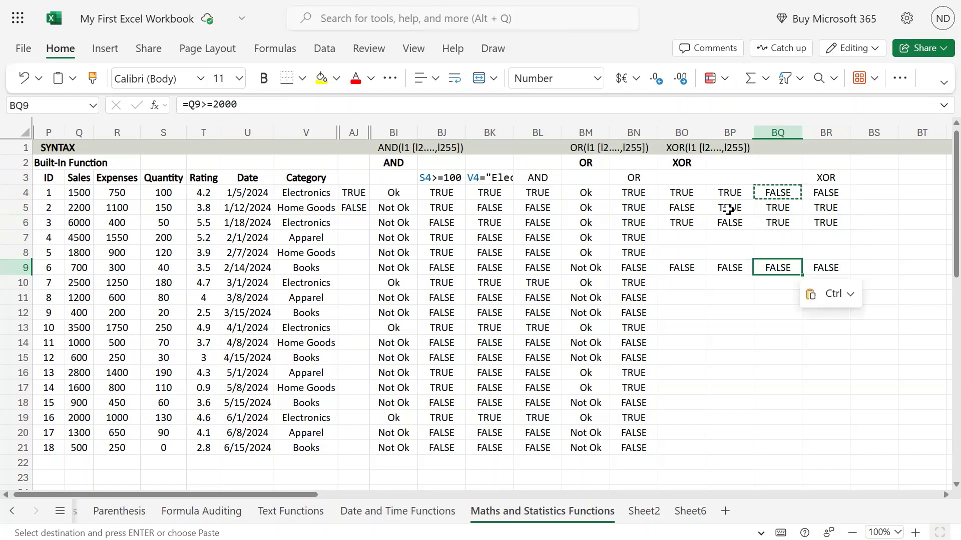
# Extend the XOR formula in BR4 with the sales test so it reads =XOR(BO4,BP4,BQ4)
pyautogui.press('Up')
pyautogui.press('Up')
pyautogui.press('Up')
pyautogui.press('Up')
pyautogui.press('Up')
pyautogui.press('Up')
pyautogui.press('Right')
pyautogui.press('Down')
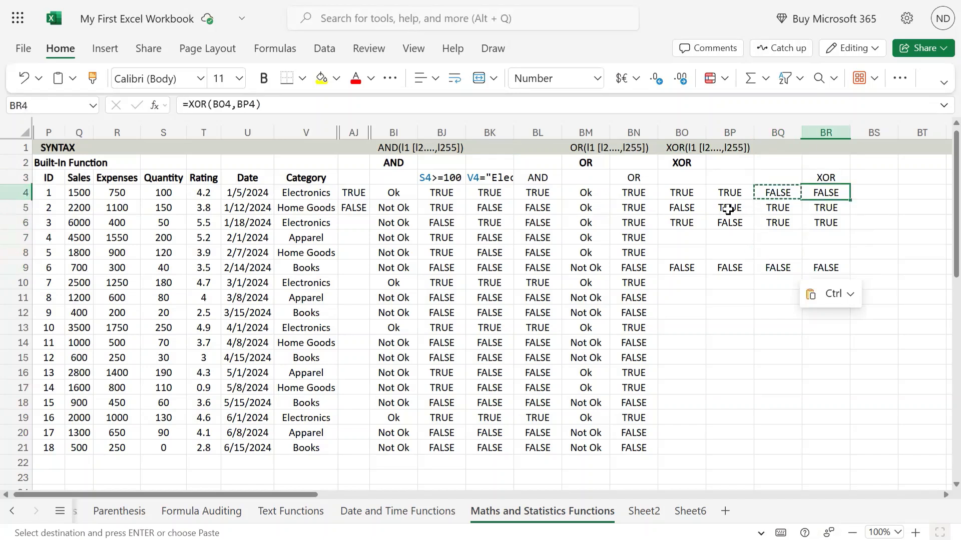
pyautogui.press('F2')
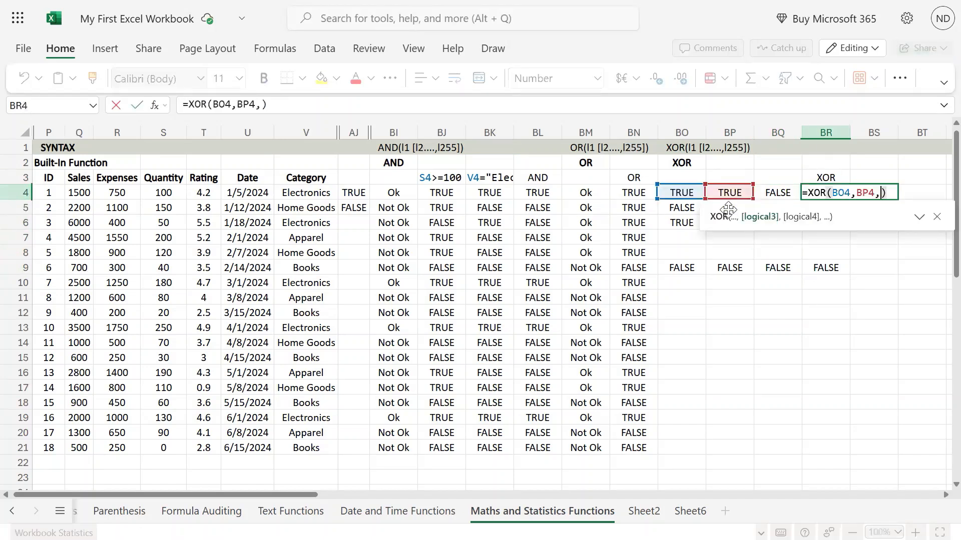
pyautogui.click(787, 193)
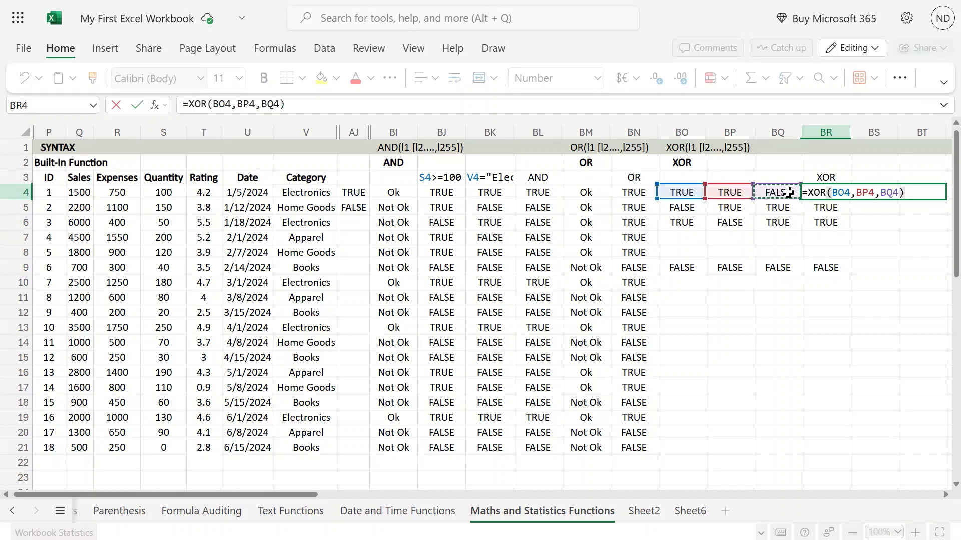
pyautogui.press('Return')
# Copy the three-condition XOR formula from BR4 into BR5, BR6 and BR9
pyautogui.press('Up')
pyautogui.hotkey('ctrl', 'c')
pyautogui.press('Down')
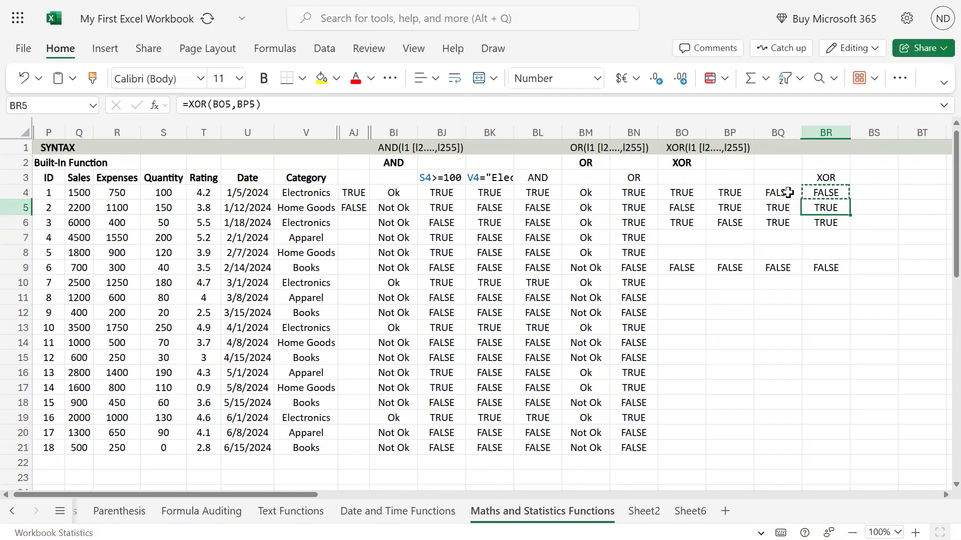
pyautogui.hotkey('ctrl', 'v')
pyautogui.press('Down')
pyautogui.hotkey('ctrl', 'v')
pyautogui.press('Down')
pyautogui.press('Down')
pyautogui.press('Up')
pyautogui.press('Down')
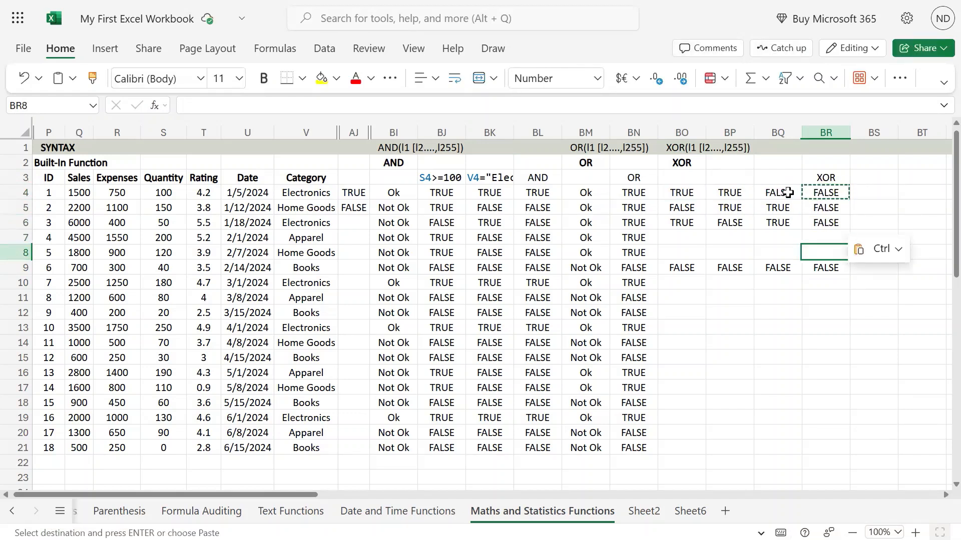
pyautogui.press('Down')
pyautogui.hotkey('ctrl', 'v')
# Examine which of the three tests in columns BO to BQ are TRUE for the first, second and third records
pyautogui.press('Left')
pyautogui.press('Up')
pyautogui.press('Up')
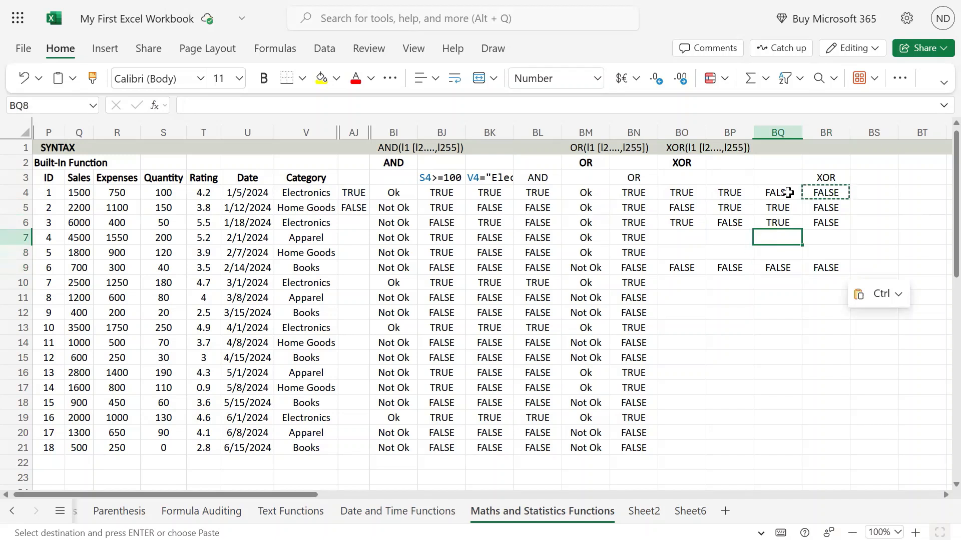
pyautogui.press('Up')
pyautogui.press('Up')
pyautogui.press('Up')
pyautogui.press('Left')
pyautogui.press('Left')
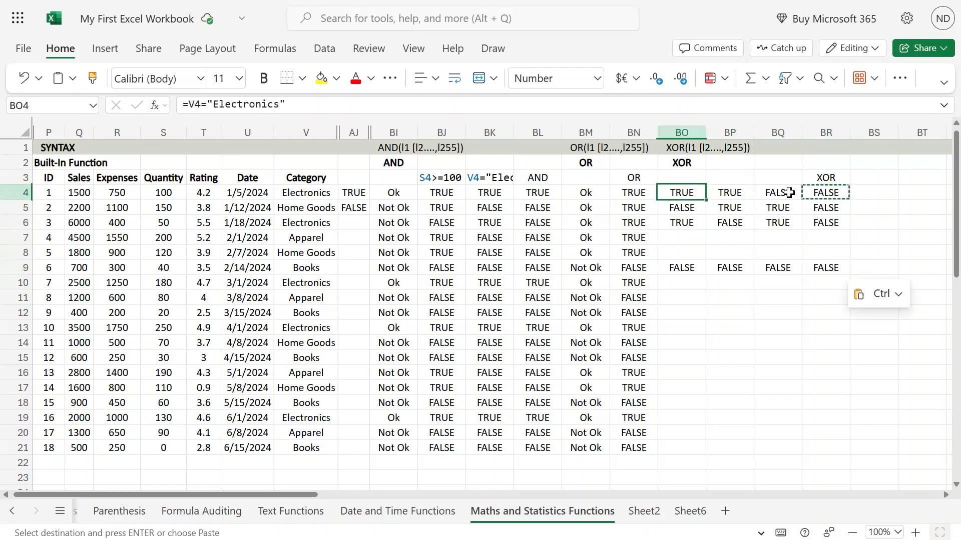
pyautogui.hotkey('shift', 'Right')
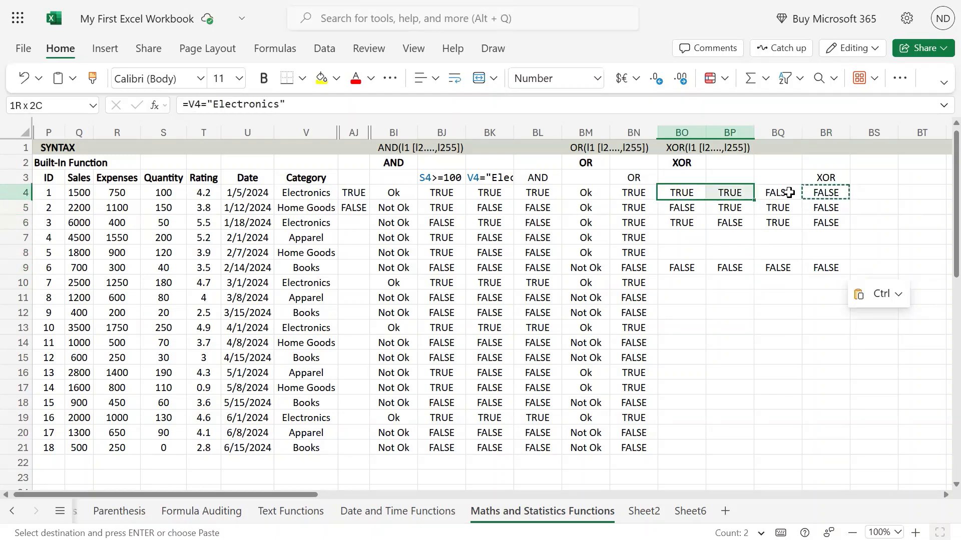
pyautogui.press('Down')
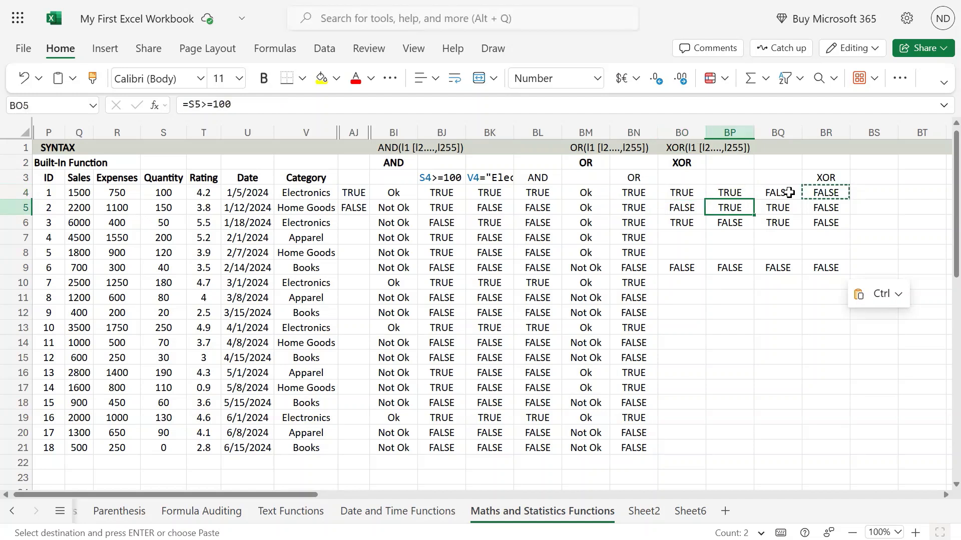
pyautogui.press('Right')
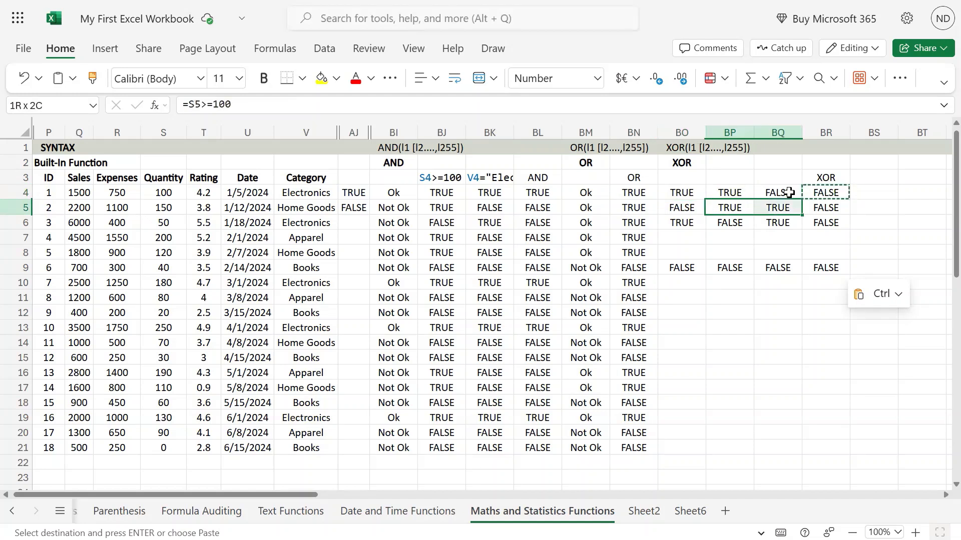
pyautogui.press('Left')
pyautogui.press('Down')
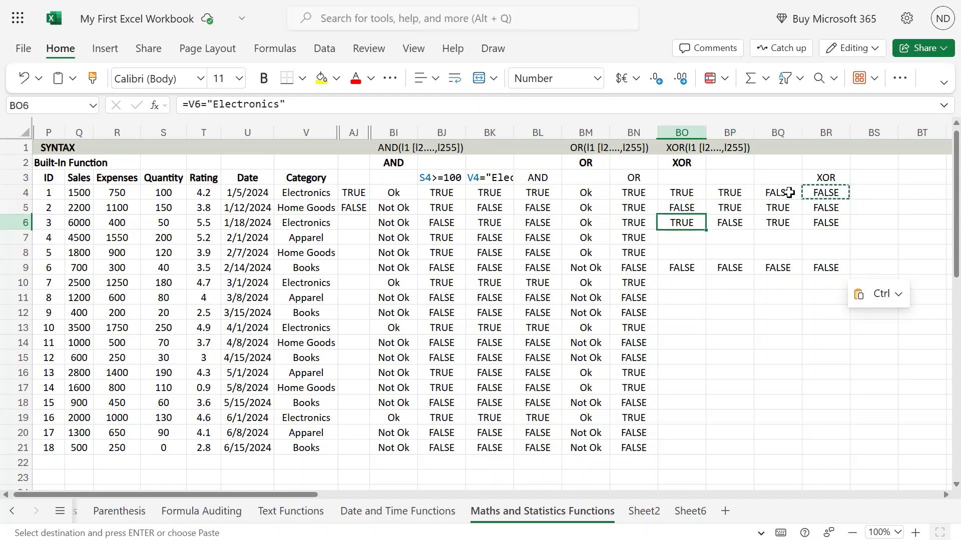
pyautogui.press('Right')
pyautogui.press('Right')
pyautogui.press('Right')
pyautogui.press('Left')
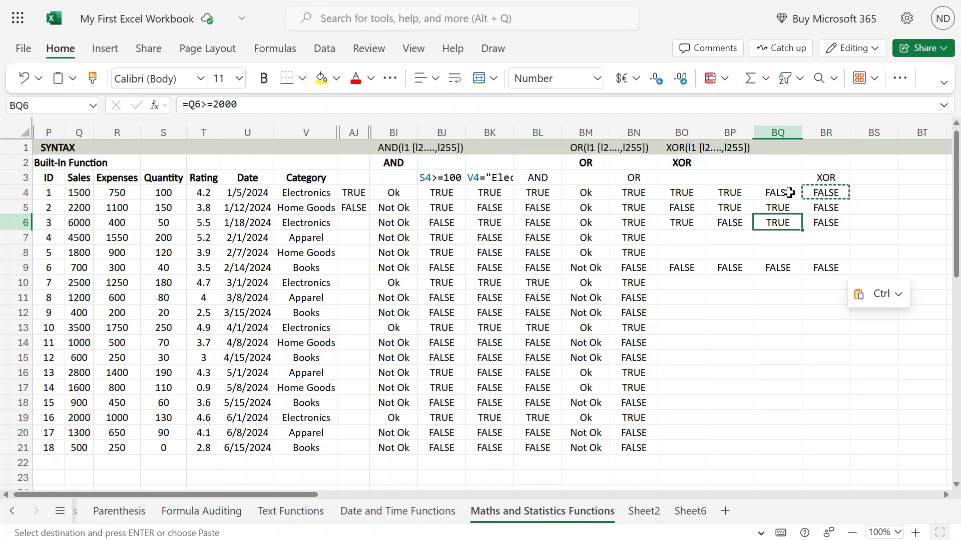
# Compare the XOR results in column BR with the tests of the first and sixth records, and clear the copy selection
pyautogui.press('Right')
pyautogui.press('Up')
pyautogui.press('Up')
pyautogui.press('Up')
pyautogui.press('Down')
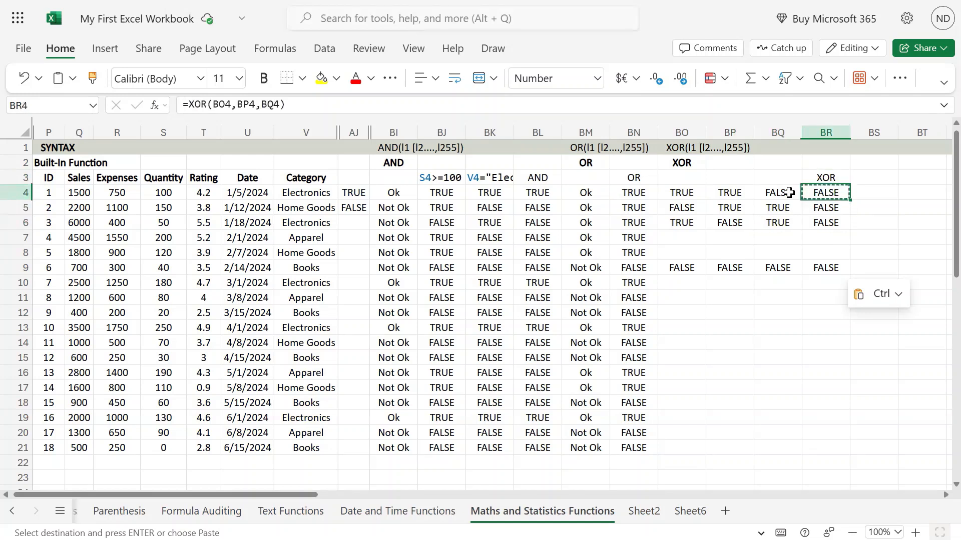
pyautogui.hotkey('shift', 'Down')
pyautogui.hotkey('shift', 'Down')
pyautogui.press('Left')
pyautogui.press('Left')
pyautogui.press('Left')
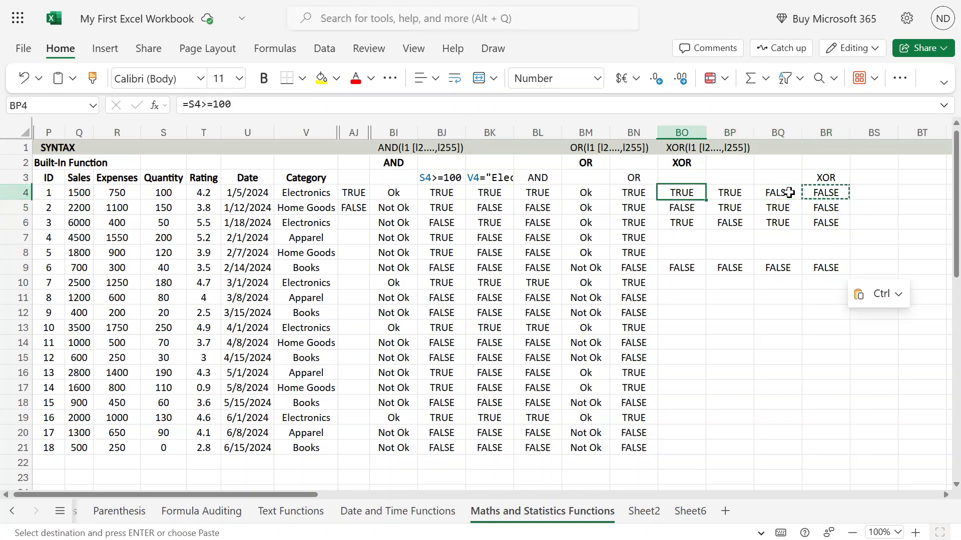
pyautogui.hotkey('shift', 'Right')
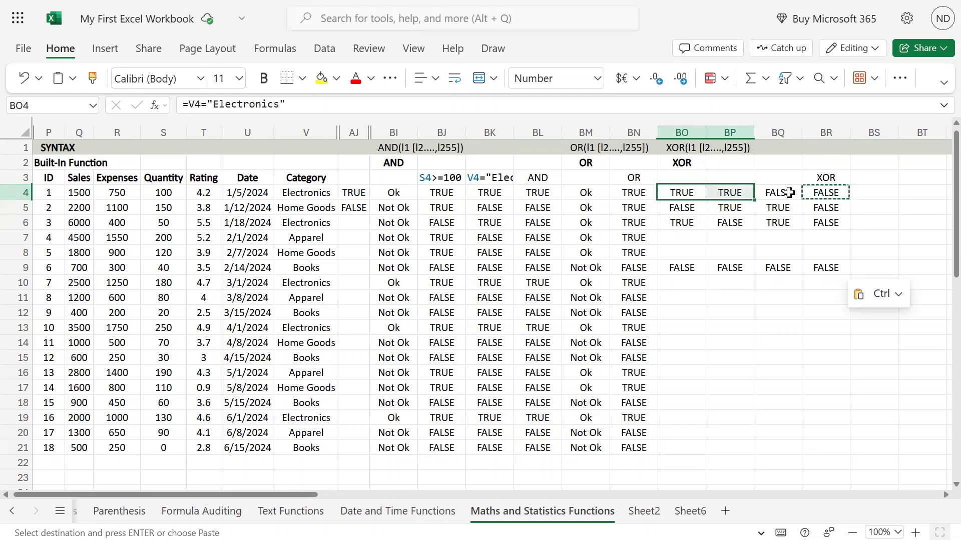
pyautogui.press('Down')
pyautogui.press('Down')
pyautogui.press('Down')
pyautogui.press('Down')
pyautogui.press('Down')
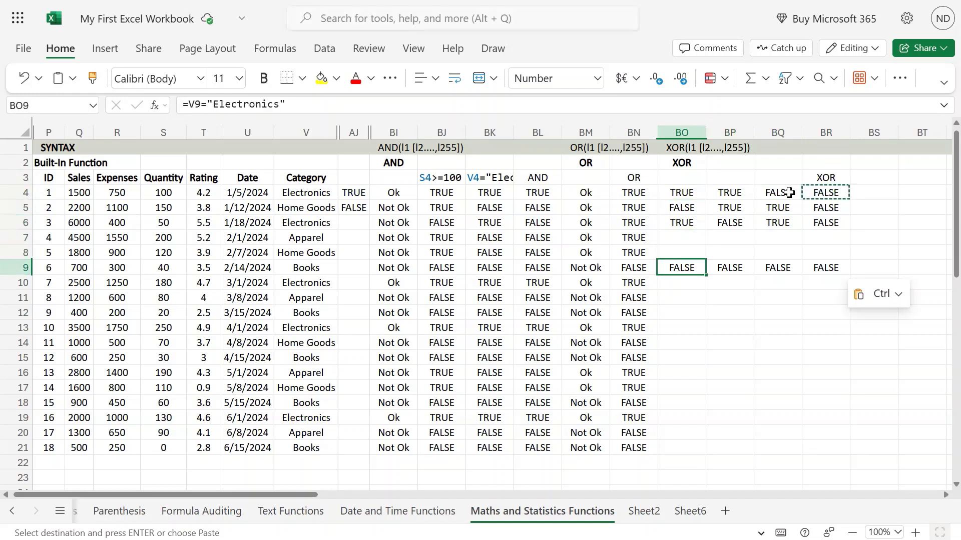
pyautogui.hotkey('shift', 'Right')
pyautogui.hotkey('shift', 'Right')
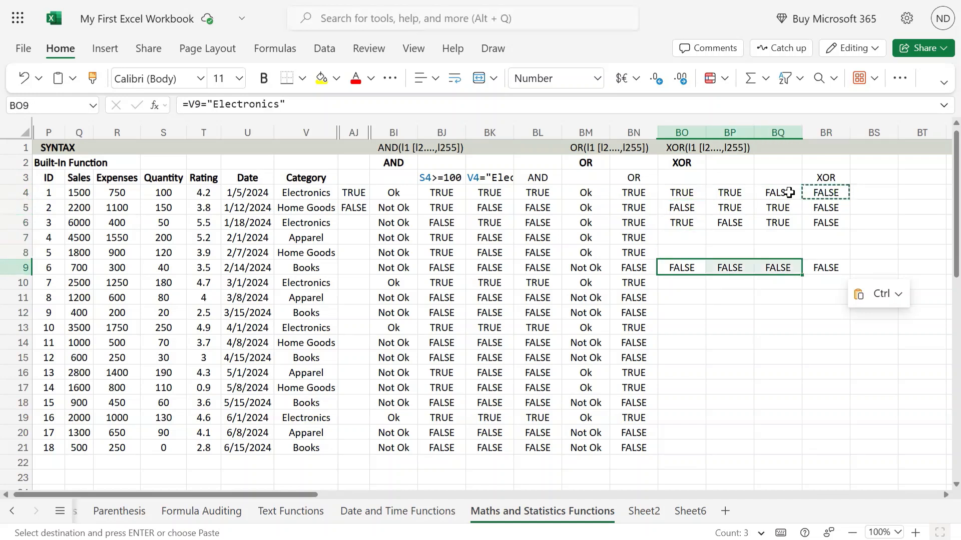
pyautogui.press('Right')
pyautogui.press('Right')
pyautogui.press('Right')
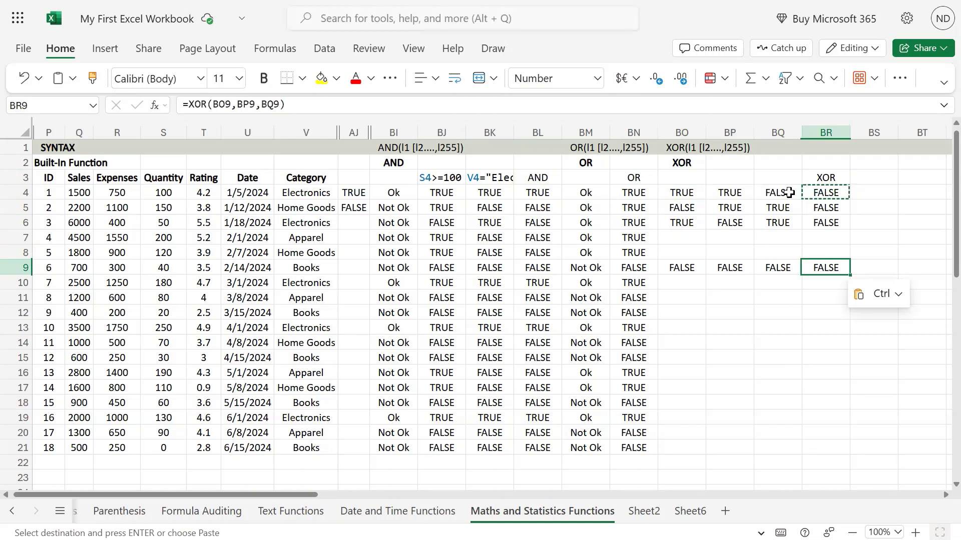
pyautogui.press('Left')
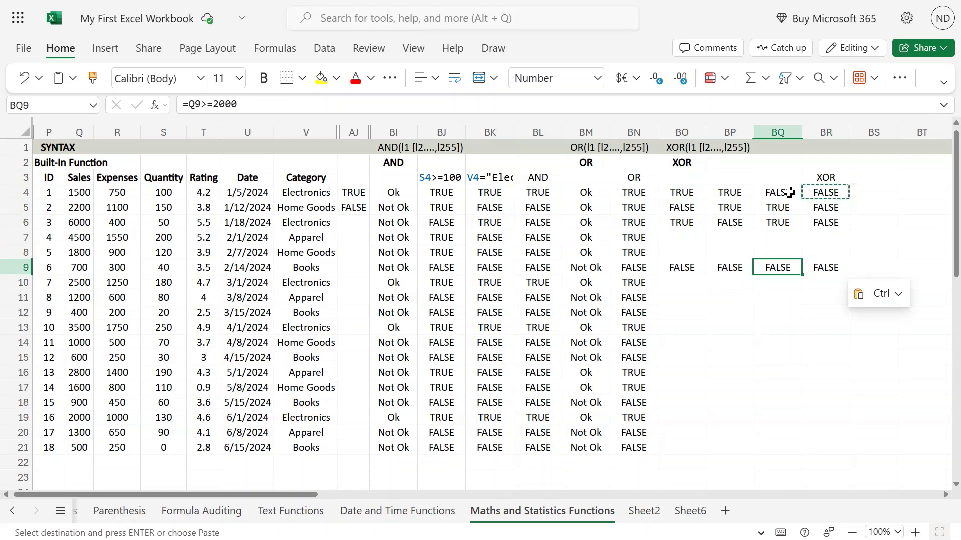
pyautogui.press('Up')
pyautogui.press('Up')
pyautogui.press('Up')
pyautogui.press('Up')
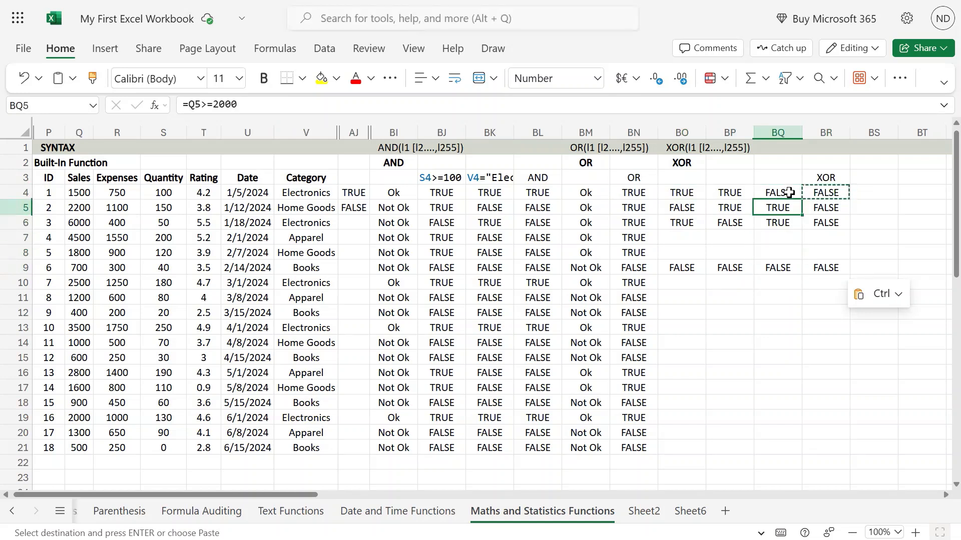
pyautogui.press('Escape')
pyautogui.press('Escape')
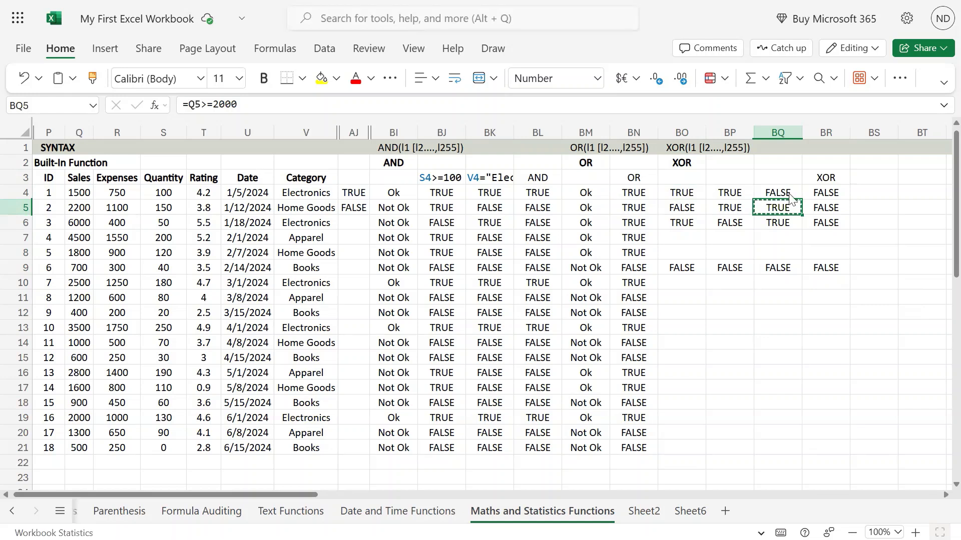
# Set the first record's sales value in Q4 to 3500
pyautogui.press('Left')
pyautogui.press('Up')
pyautogui.press('Right')
pyautogui.press('Left')
pyautogui.press('Left')
pyautogui.press('Left')
pyautogui.press('Left')
pyautogui.press('Left')
pyautogui.press('Left')
pyautogui.press('Left')
pyautogui.press('Left')
pyautogui.press('Left')
pyautogui.press('Left')
pyautogui.press('Left')
pyautogui.press('Left')
pyautogui.press('Left')
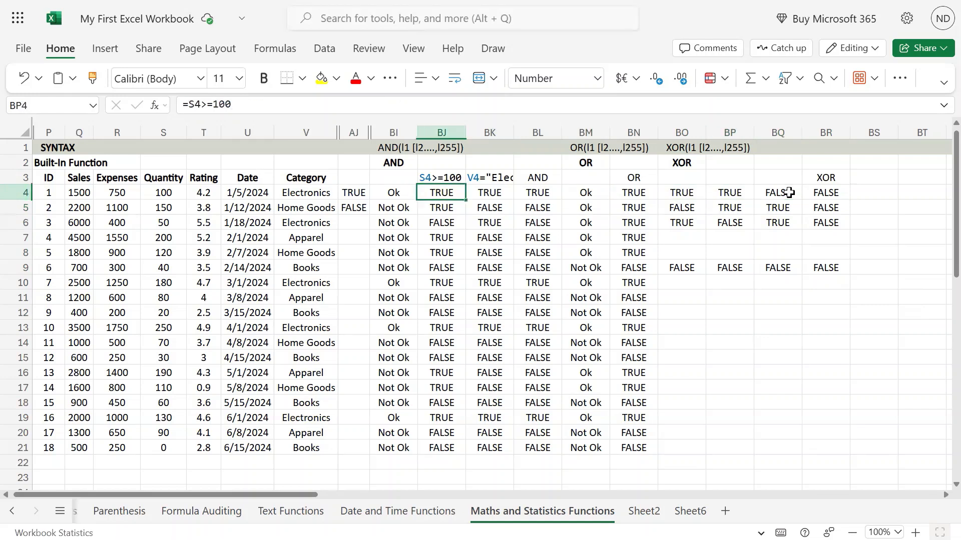
pyautogui.press('Left')
pyautogui.press('Left')
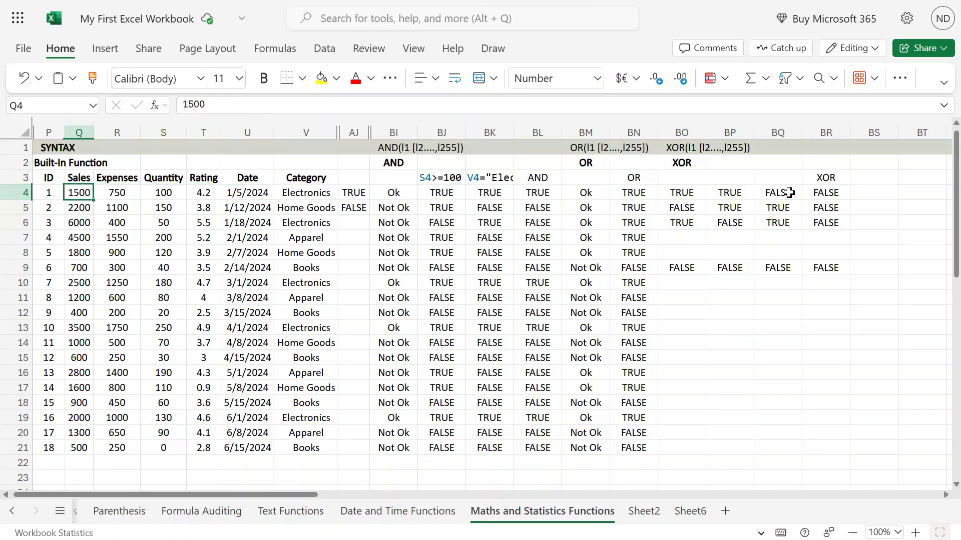
pyautogui.write('3500')
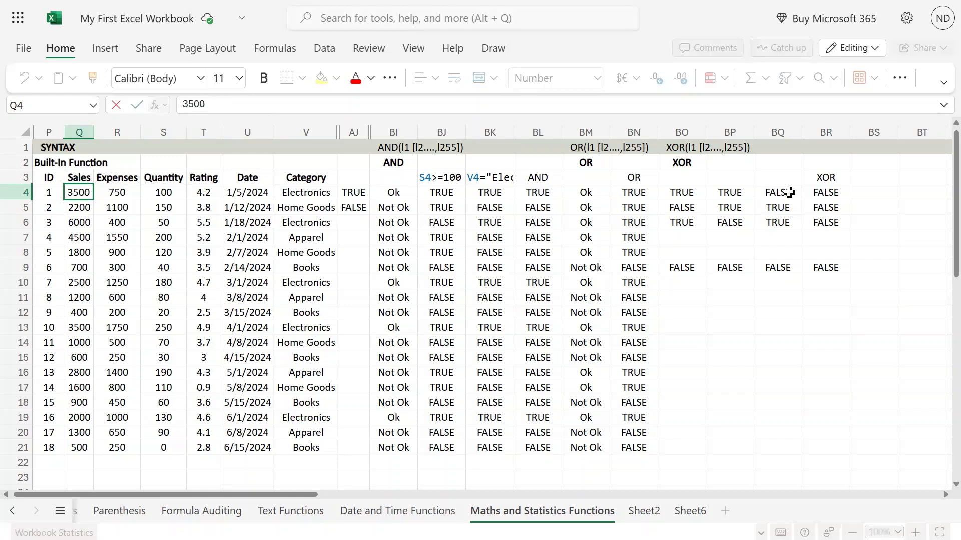
pyautogui.press('Return')
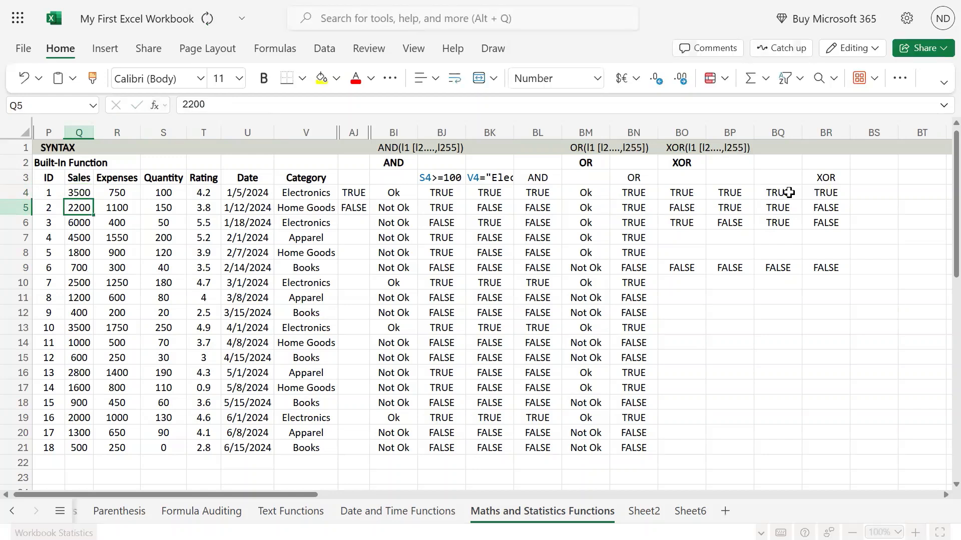
# Examine the first record's three tests in BO4:BQ4 together with its XOR result in BR4
pyautogui.press('Up')
pyautogui.press('Right')
pyautogui.press('Right')
pyautogui.press('Right')
pyautogui.press('Right')
pyautogui.press('Right')
pyautogui.press('Right')
pyautogui.press('Right')
pyautogui.press('Right')
pyautogui.press('Right')
pyautogui.press('Right')
pyautogui.press('Right')
pyautogui.press('Right')
pyautogui.press('Right')
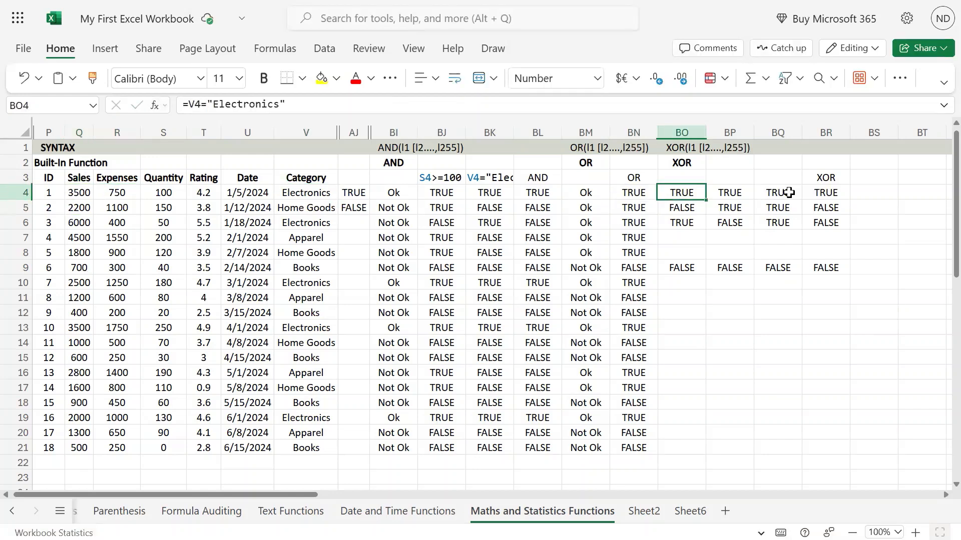
pyautogui.hotkey('shift', 'Right')
pyautogui.hotkey('shift', 'Right')
pyautogui.hotkey('shift', 'Right')
pyautogui.hotkey('shift', 'Left')
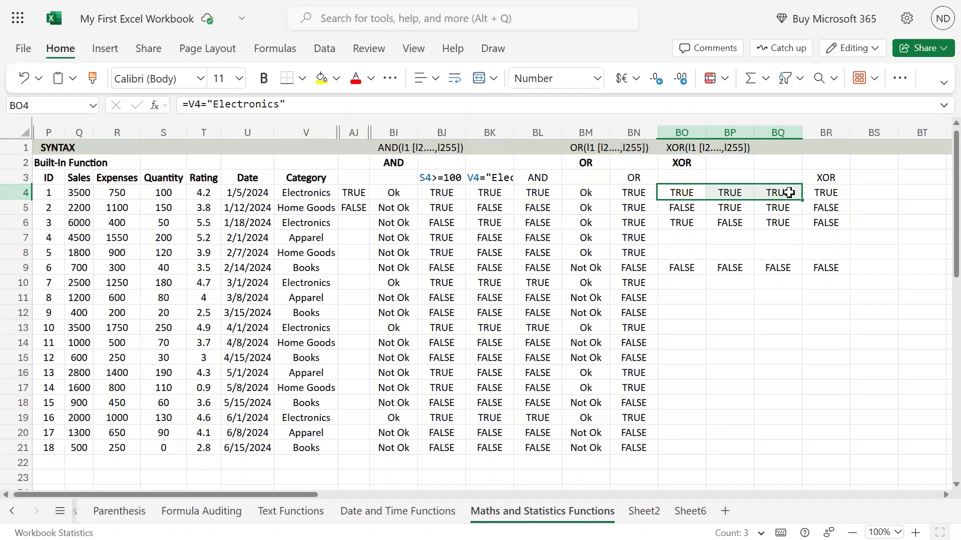
pyautogui.click(789, 192)
pyautogui.press('Right')
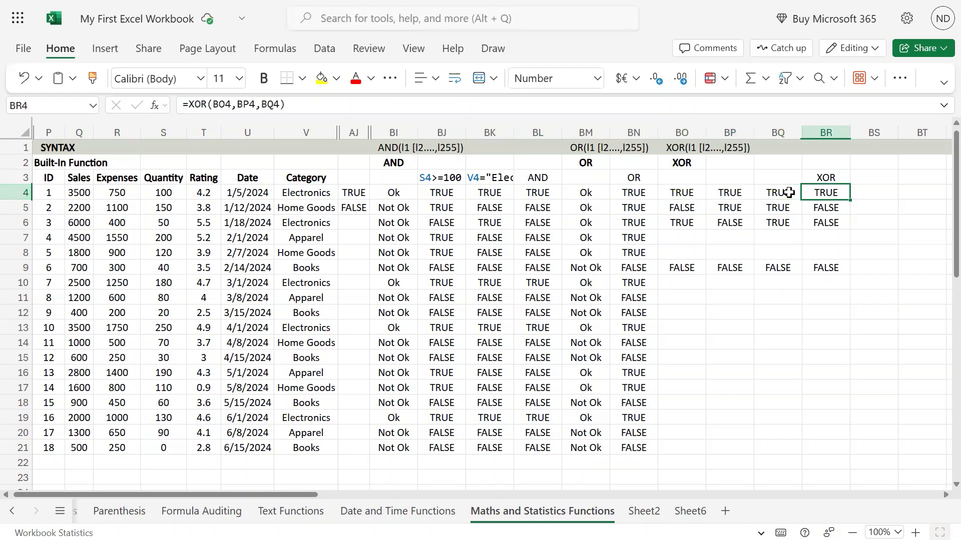
# Examine the second record's quantity and sales tests in BP5 and BQ5 against its XOR result in BR5
pyautogui.press('Down')
pyautogui.press('Left')
pyautogui.press('Left')
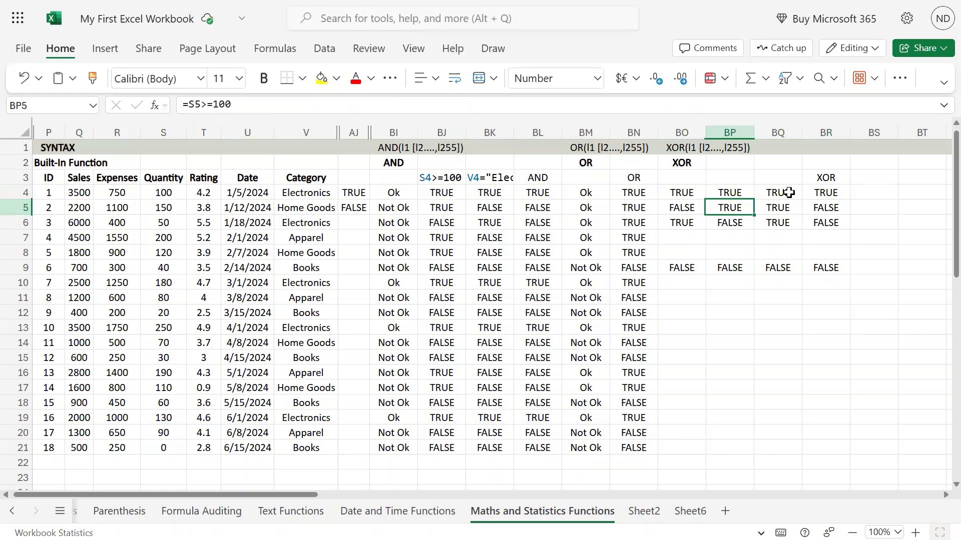
pyautogui.press('Down')
pyautogui.press('Down')
pyautogui.press('Down')
pyautogui.press('Down')
pyautogui.press('Up')
pyautogui.press('Up')
pyautogui.press('Up')
pyautogui.press('Up')
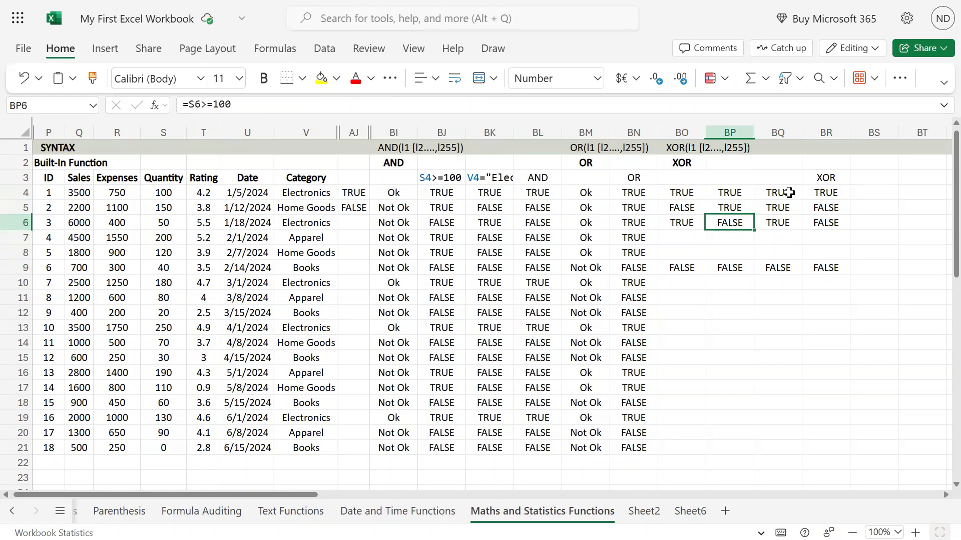
pyautogui.press('Right')
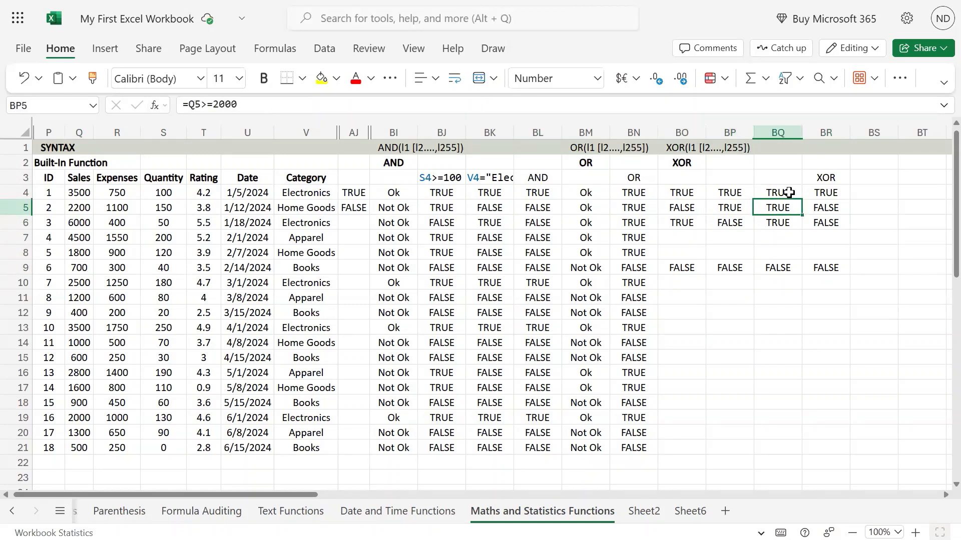
pyautogui.press('Right')
pyautogui.press('Left')
pyautogui.press('Left')
pyautogui.press('Right')
pyautogui.press('Left')
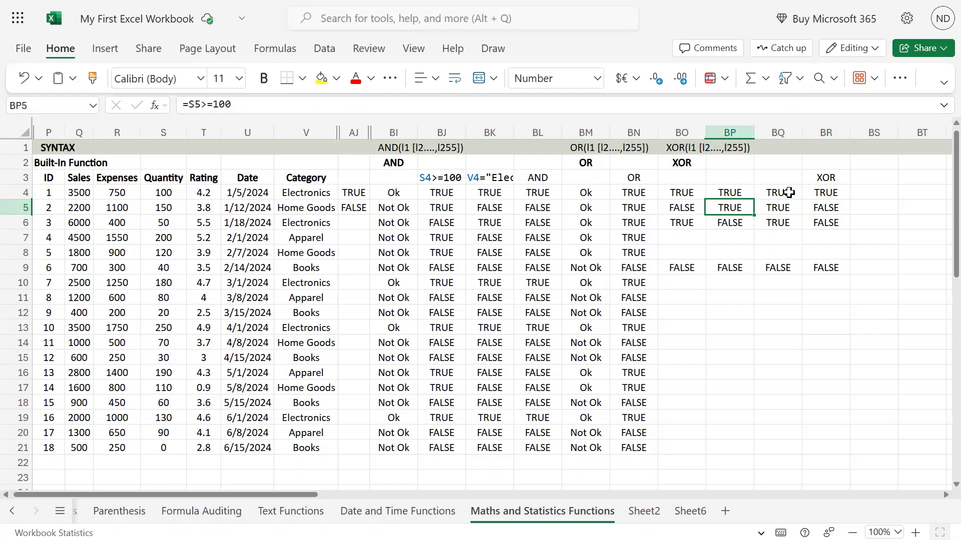
pyautogui.press('Right')
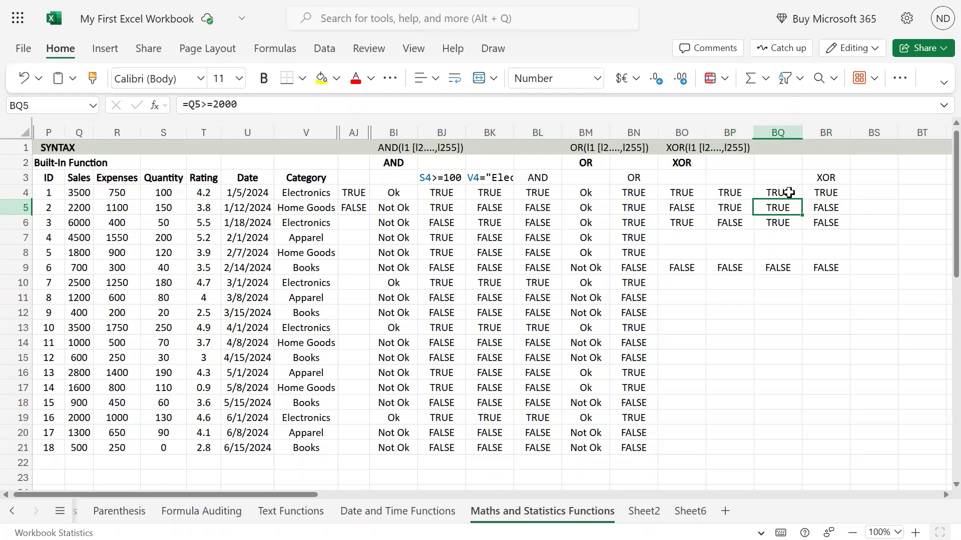
# Examine the third record's category, quantity and sales tests in BO6:BQ6
pyautogui.press('Left')
pyautogui.press('Down')
pyautogui.press('Left')
pyautogui.hotkey('shift', 'Right')
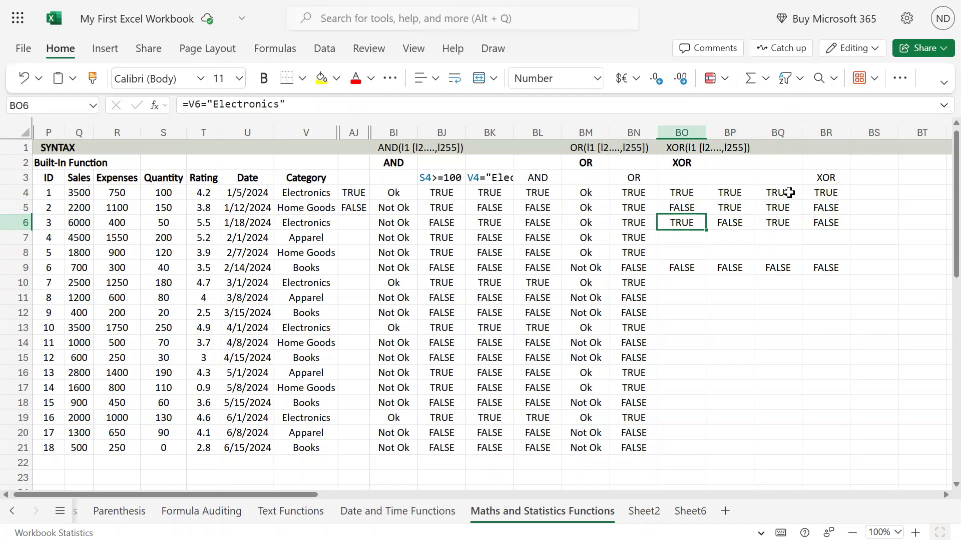
pyautogui.hotkey('shift', 'Right')
pyautogui.hotkey('shift', 'Right')
pyautogui.hotkey('shift', 'Left')
pyautogui.press('Right')
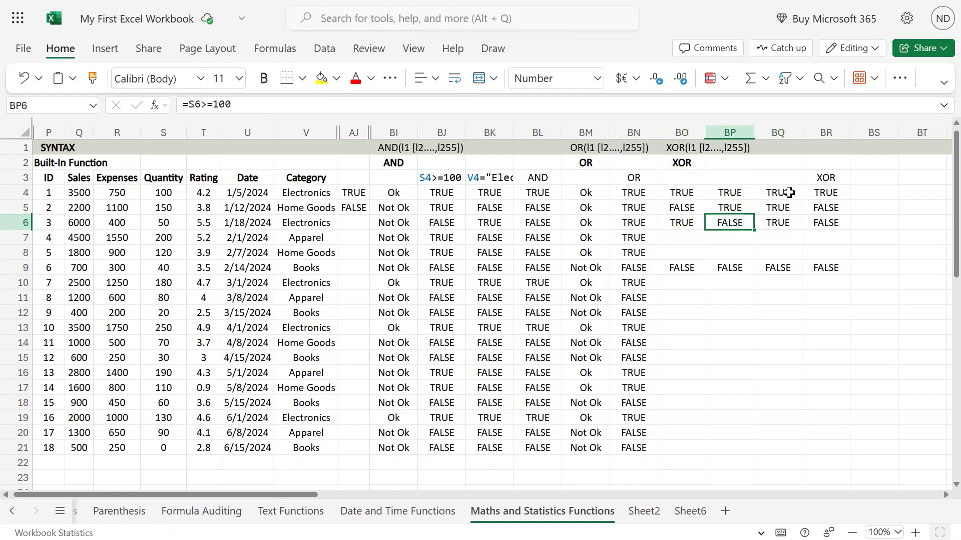
# Replace the third record's quantity test in BP6 with TRUE copied from BP5, and check the XOR result in BR6
pyautogui.press('Up')
pyautogui.hotkey('ctrl', 'c')
pyautogui.press('Down')
pyautogui.hotkey('ctrl', 'v')
pyautogui.press('Right')
pyautogui.press('Right')
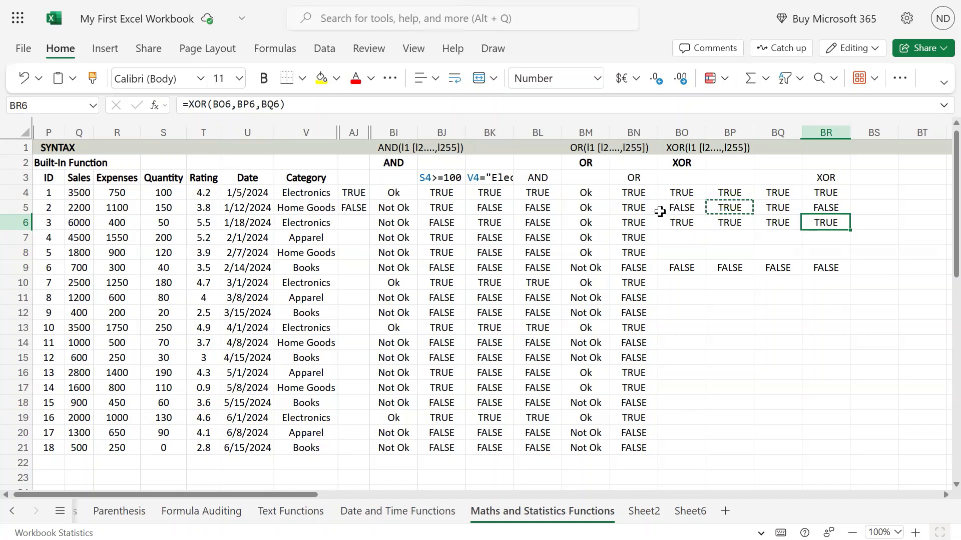
# Review the first record's three tests and the cell references of the XOR formula in BR4, leaving the formula unedited
pyautogui.click(690, 165)
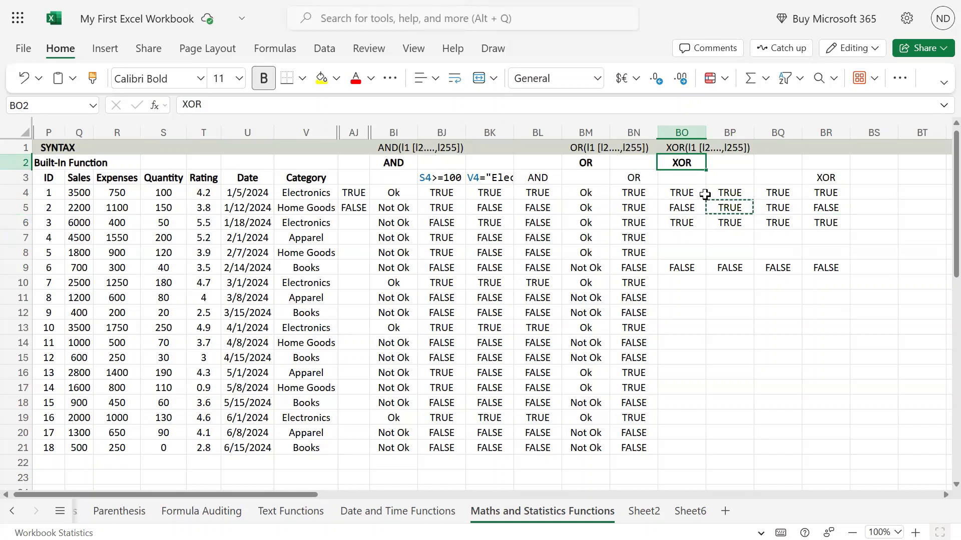
pyautogui.click(681, 193)
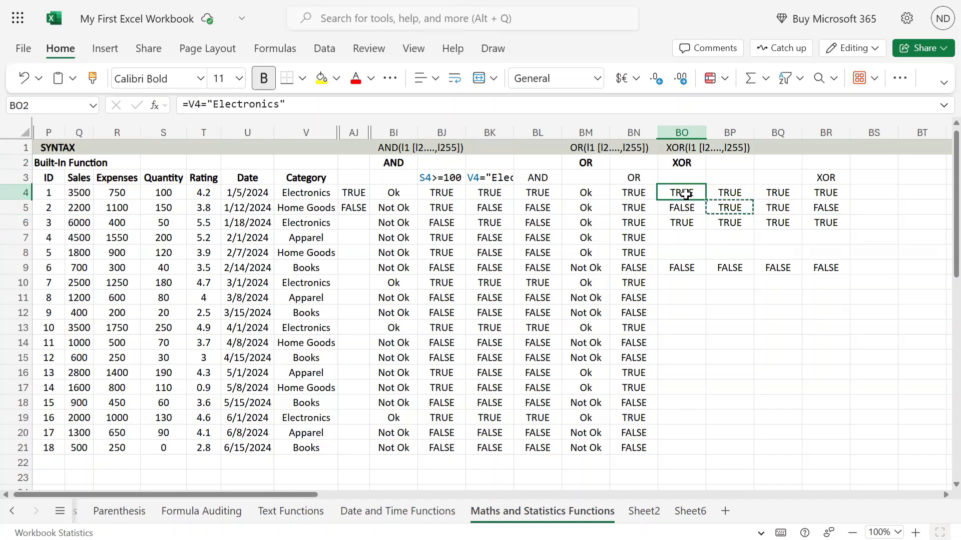
pyautogui.click(727, 195)
pyautogui.click(771, 194)
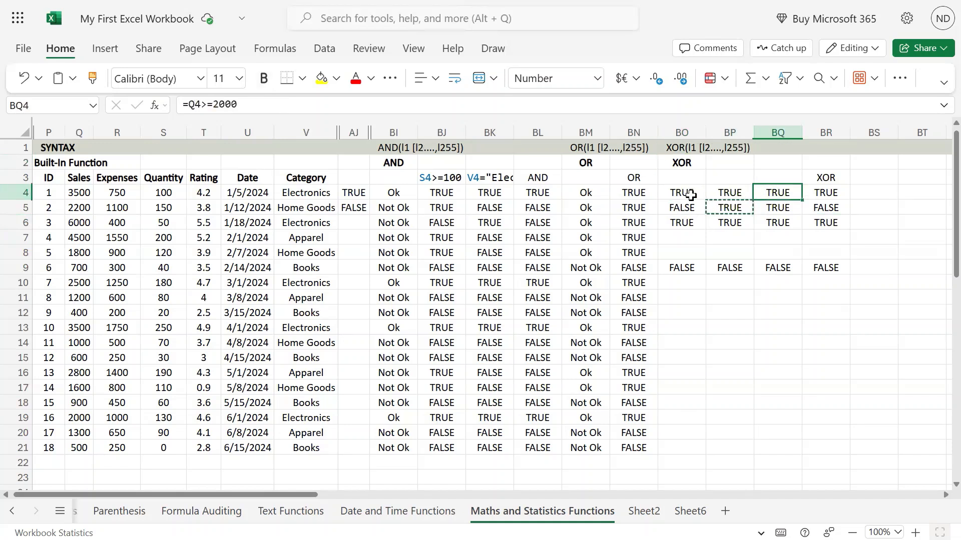
pyautogui.moveTo(691, 195); pyautogui.dragTo(776, 194)
pyautogui.click(822, 193)
pyautogui.doubleClick(823, 194)
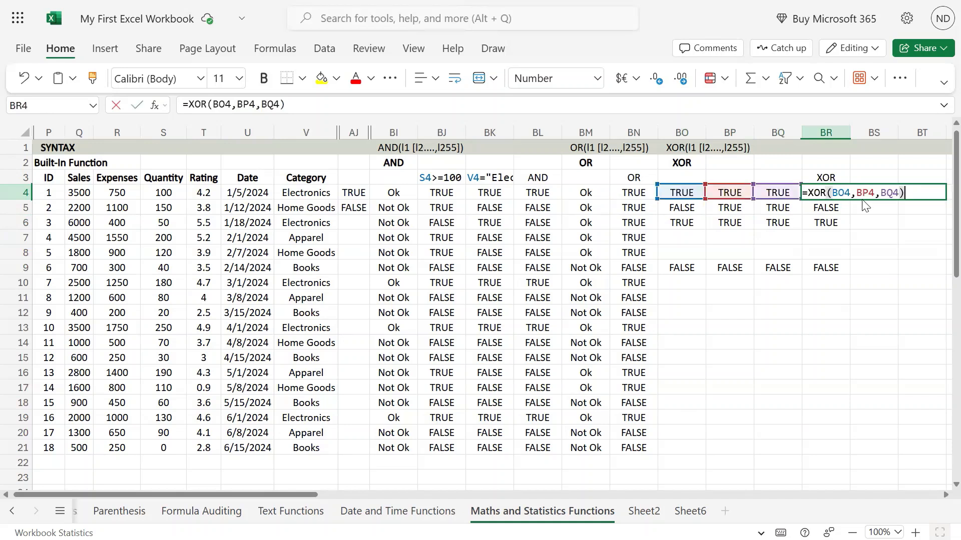
pyautogui.press('Escape')
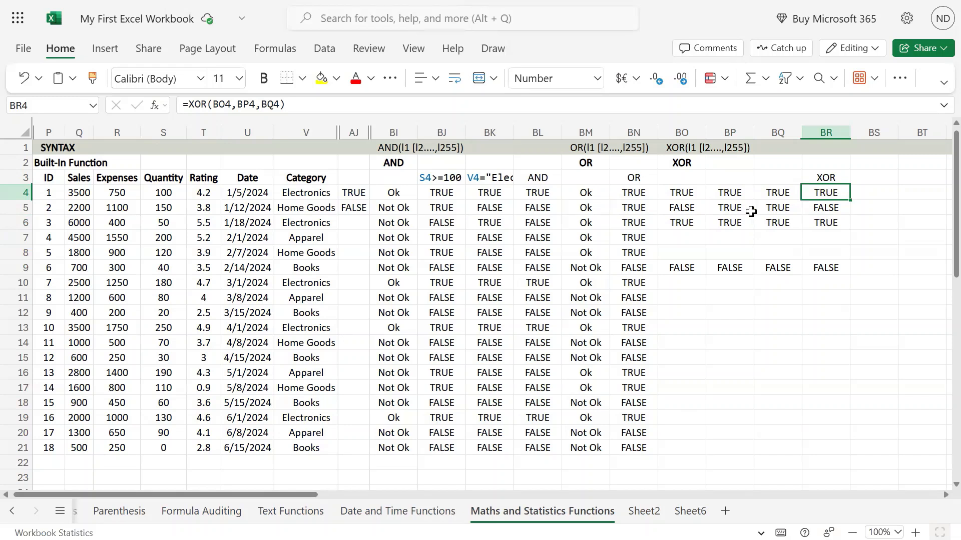
# Copy the FALSE category test from BO5 over the first record's tests in BP4:BQ4, and check the XOR result in BR4
pyautogui.click(689, 208)
pyautogui.hotkey('ctrl', 'c')
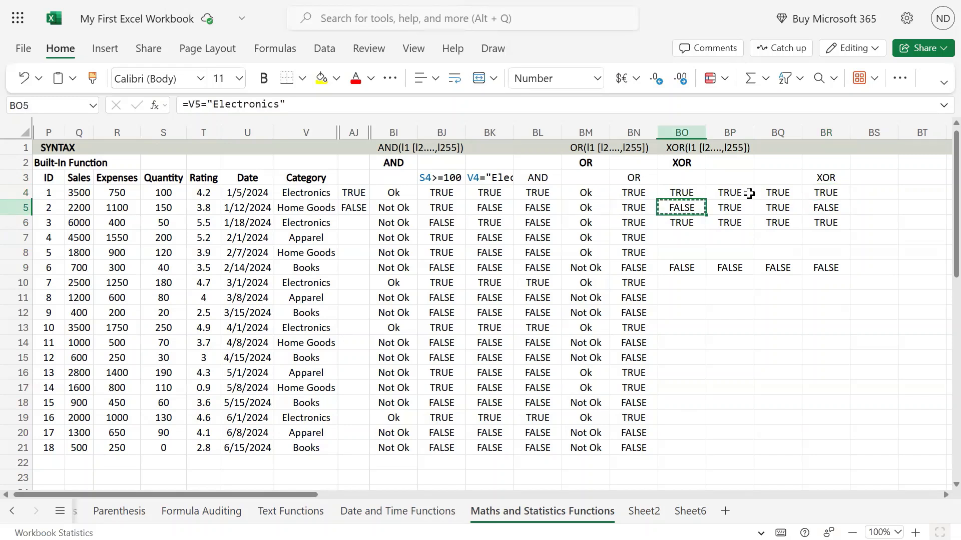
pyautogui.moveTo(726, 192); pyautogui.dragTo(775, 200)
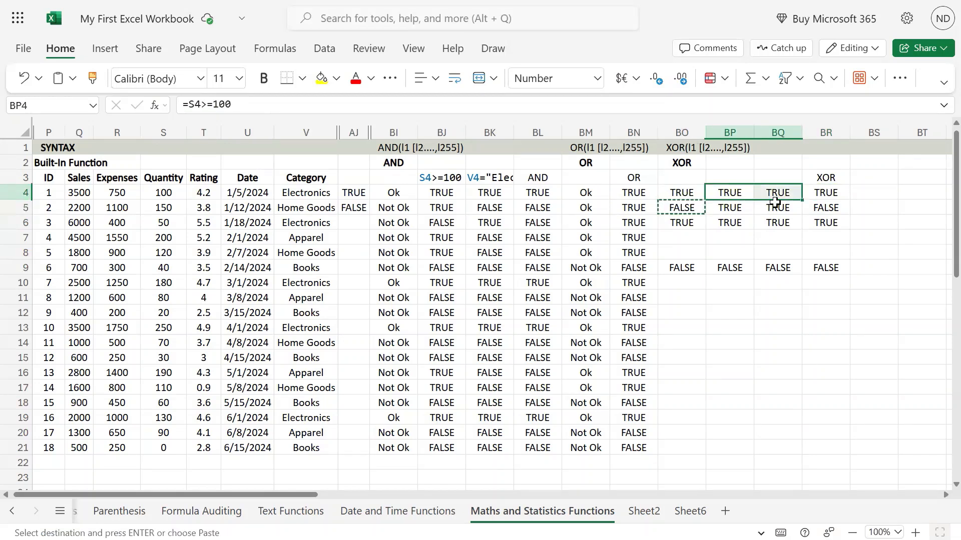
pyautogui.hotkey('ctrl', 'v')
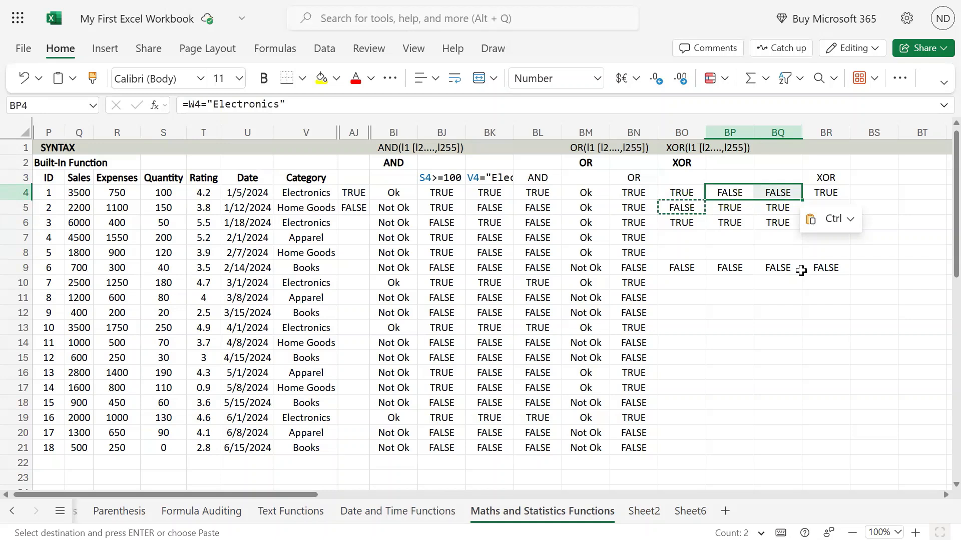
pyautogui.click(900, 270)
pyautogui.click(843, 192)
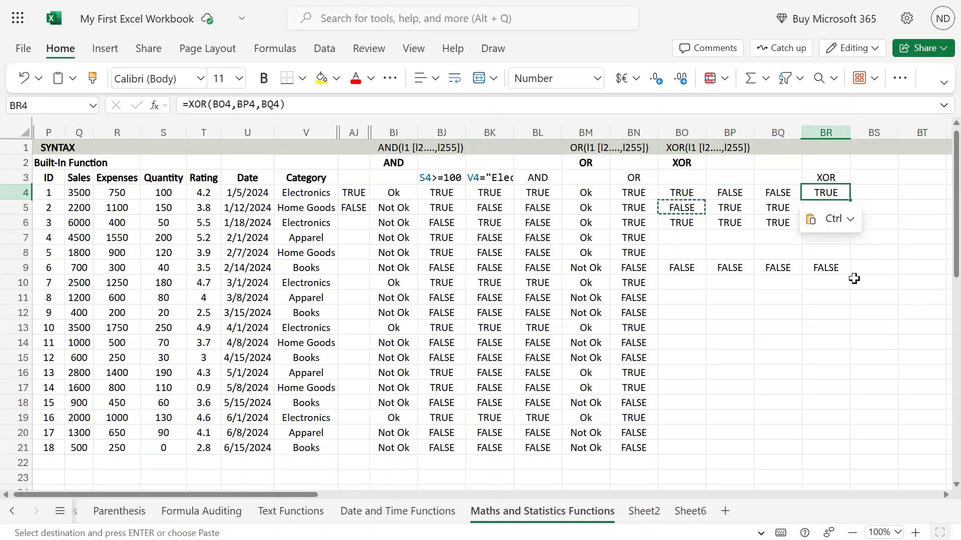
pyautogui.click(685, 206)
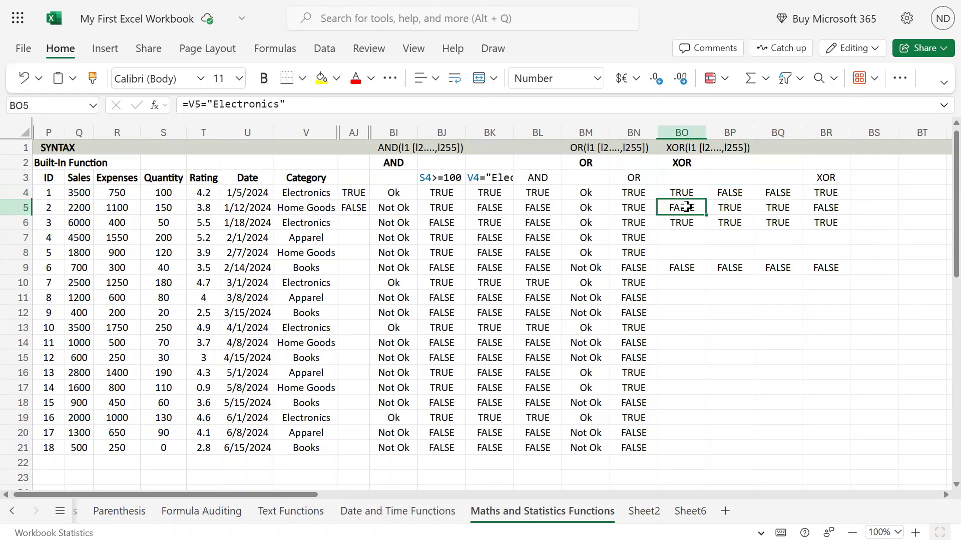
pyautogui.moveTo(730, 192); pyautogui.dragTo(764, 193)
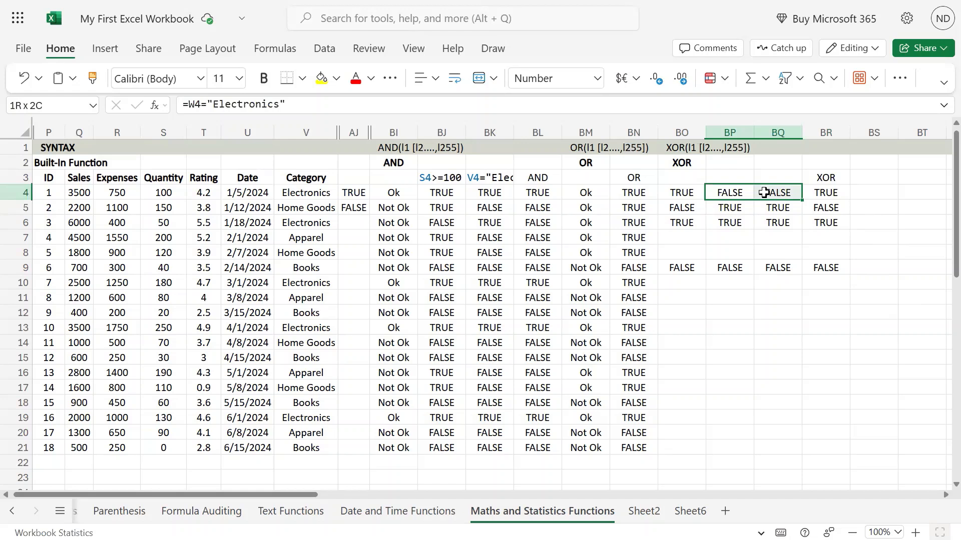
pyautogui.click(828, 192)
# Copy TRUE from BP5 into the first record's quantity test in BP4, and compare BO4:BP4 with the XOR result in BR4
pyautogui.click(739, 206)
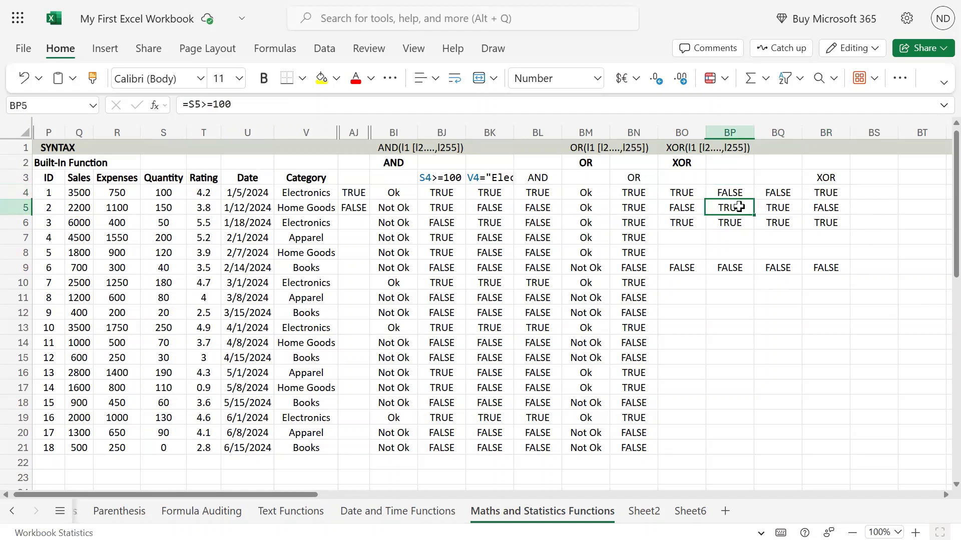
pyautogui.click(751, 194)
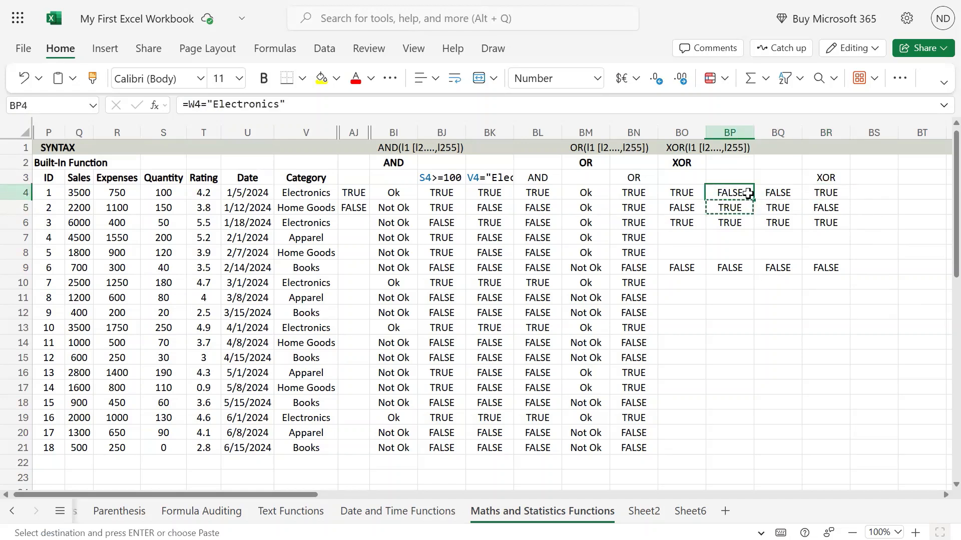
pyautogui.hotkey('ctrl', 'v')
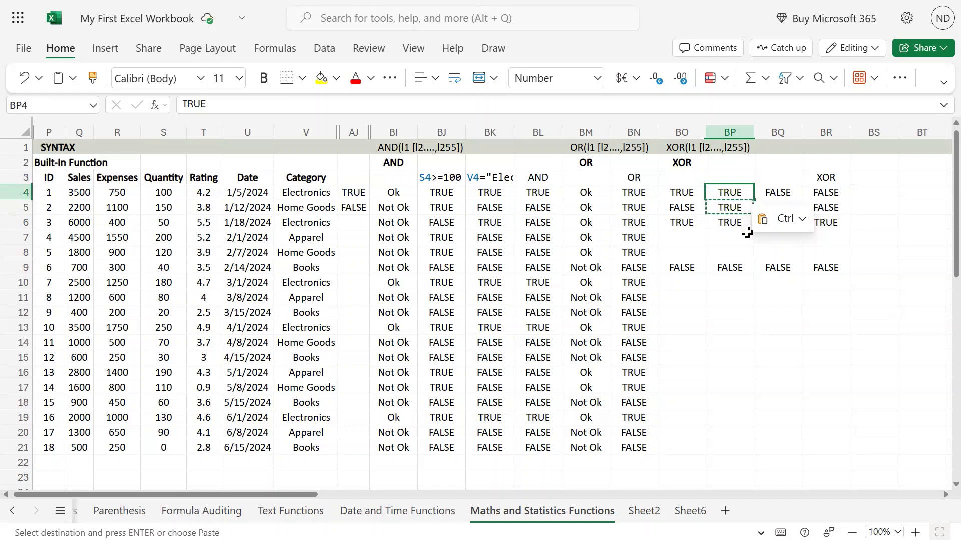
pyautogui.moveTo(679, 191); pyautogui.dragTo(725, 193)
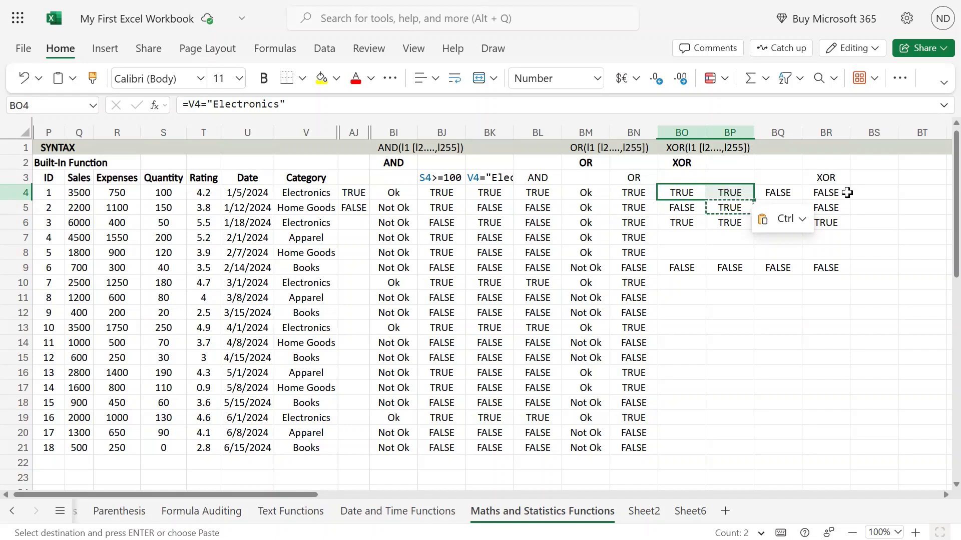
pyautogui.click(845, 193)
pyautogui.press('ctrl')
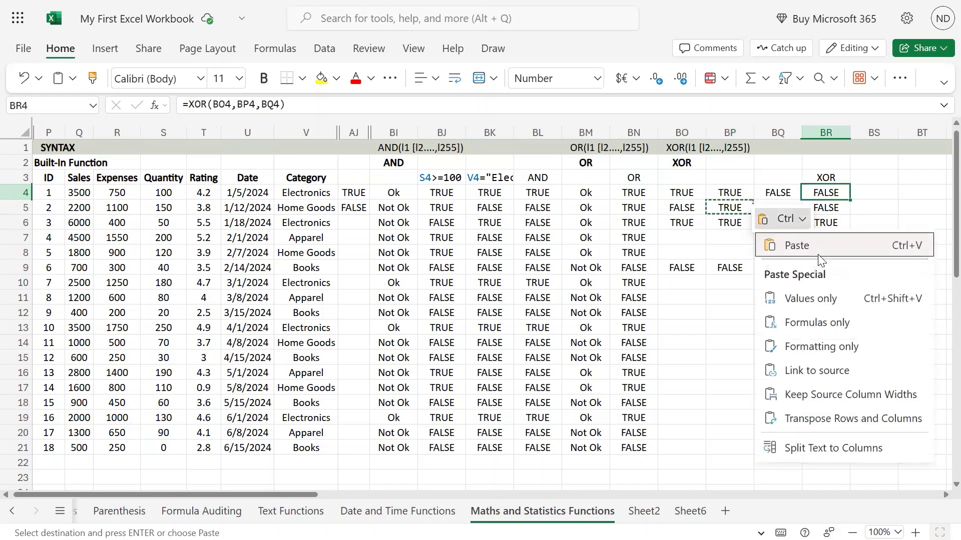
pyautogui.click(819, 260)
pyautogui.click(716, 298)
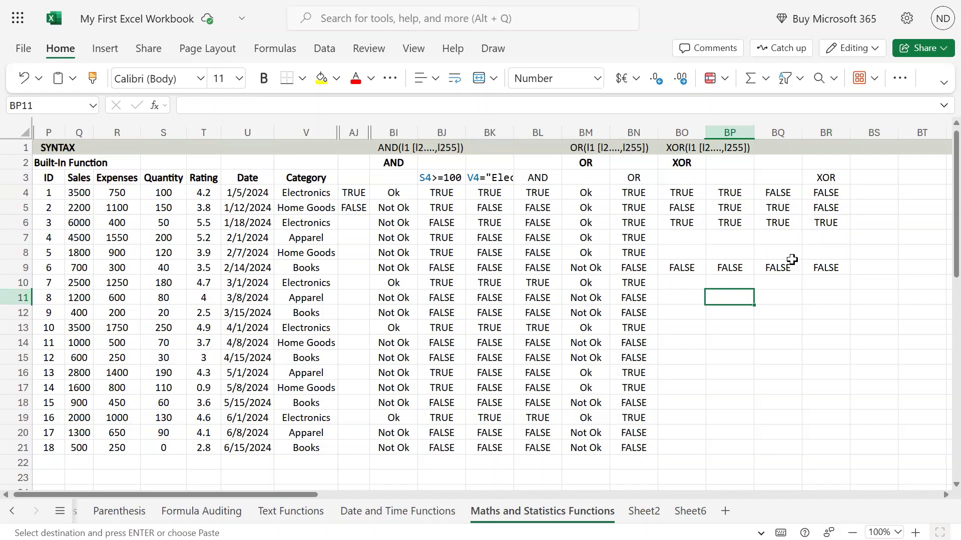
# Clear the copy selection and undo the three test pastes in BP4, BP4:BQ4 and BP6
pyautogui.press('Escape')
pyautogui.press('F9')
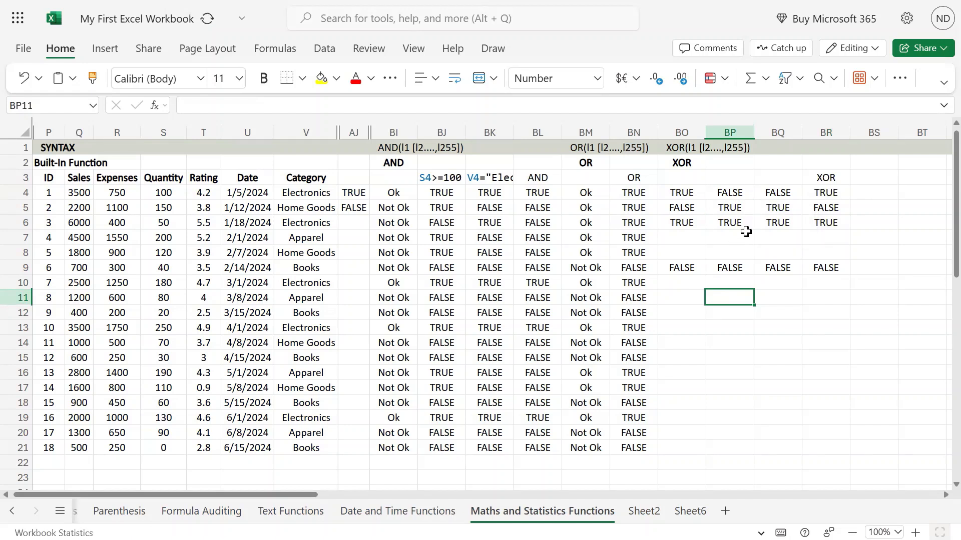
pyautogui.press('F9')
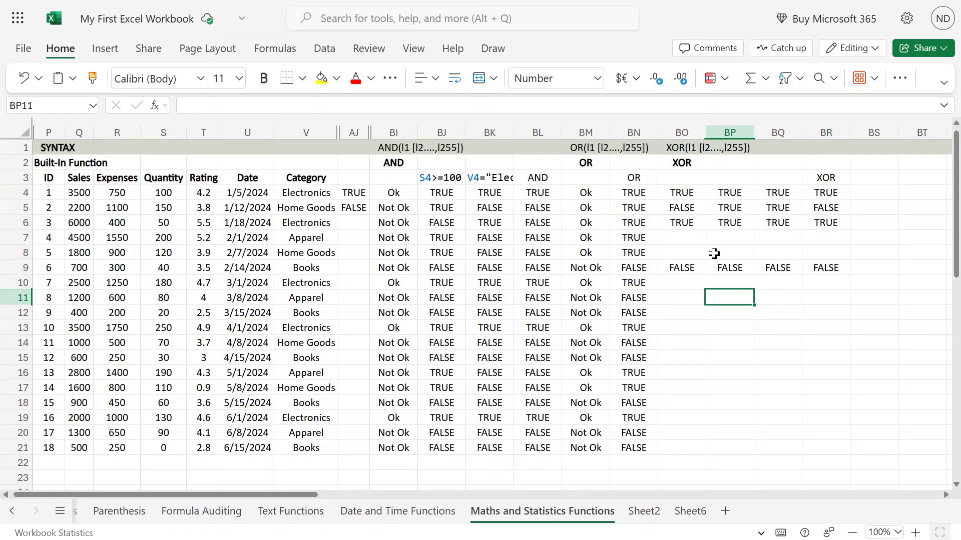
pyautogui.press('F9')
pyautogui.moveTo(479, 1)
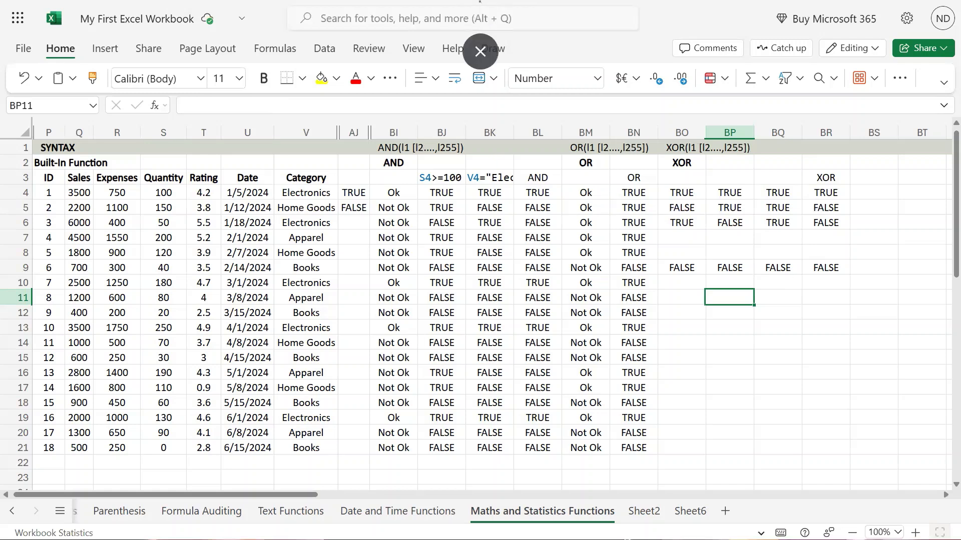